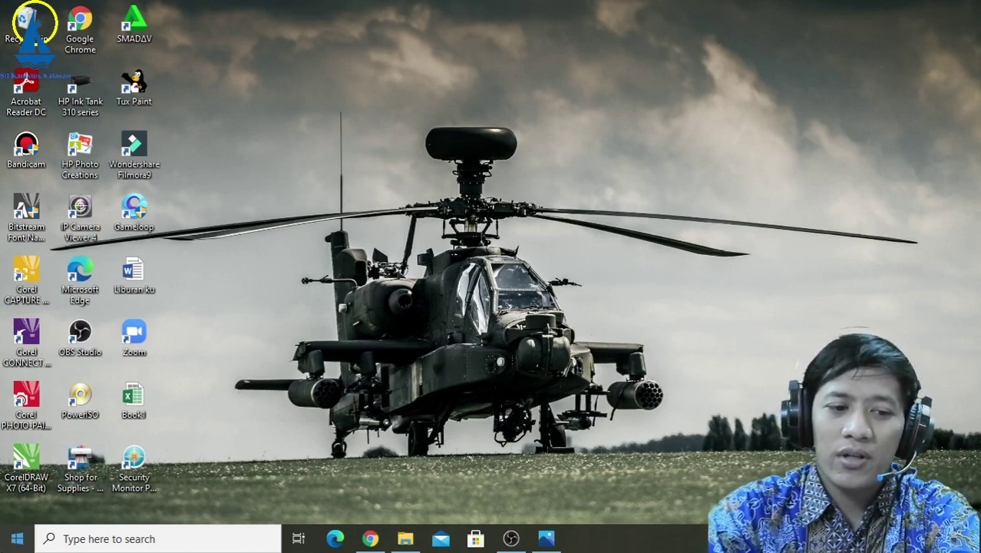
Step: Find the Tux Paint folder in the list of installed programs and view its entries
{"action": "left_click", "coordinate": [15, 539]}
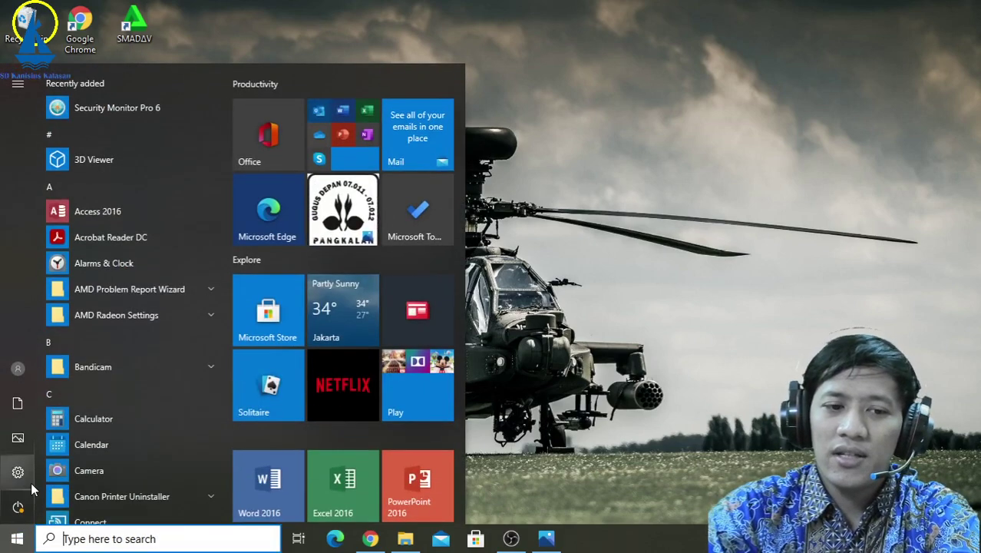
{"action": "scroll", "coordinate": [75, 330], "scroll_direction": "down", "scroll_amount": 10}
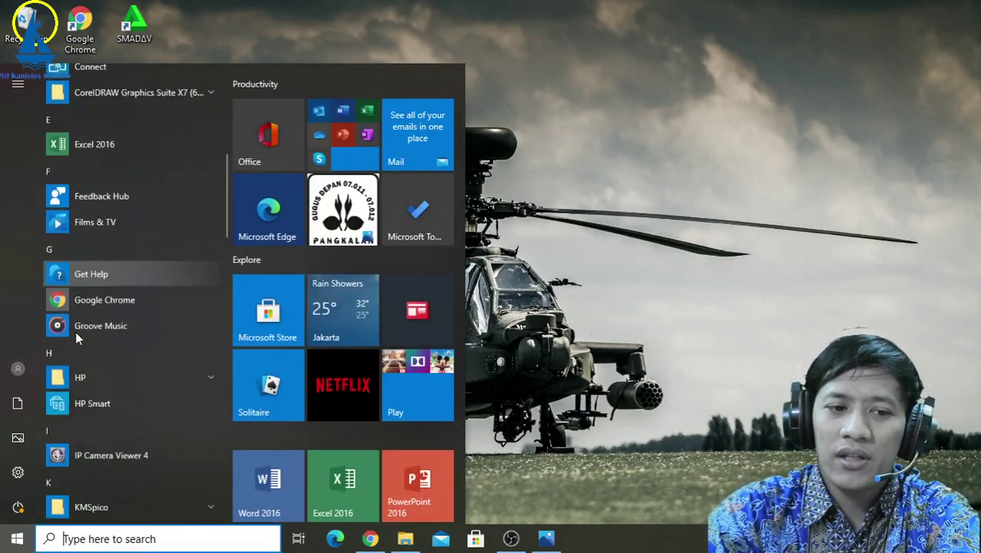
{"action": "scroll", "coordinate": [76, 337], "scroll_direction": "down", "scroll_amount": 8}
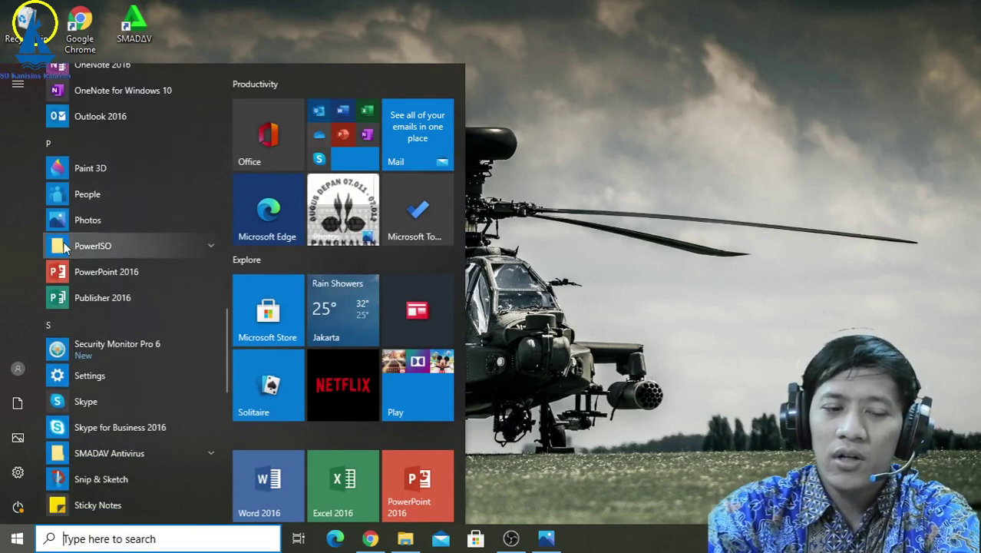
{"action": "scroll", "coordinate": [74, 256], "scroll_direction": "down", "scroll_amount": 7}
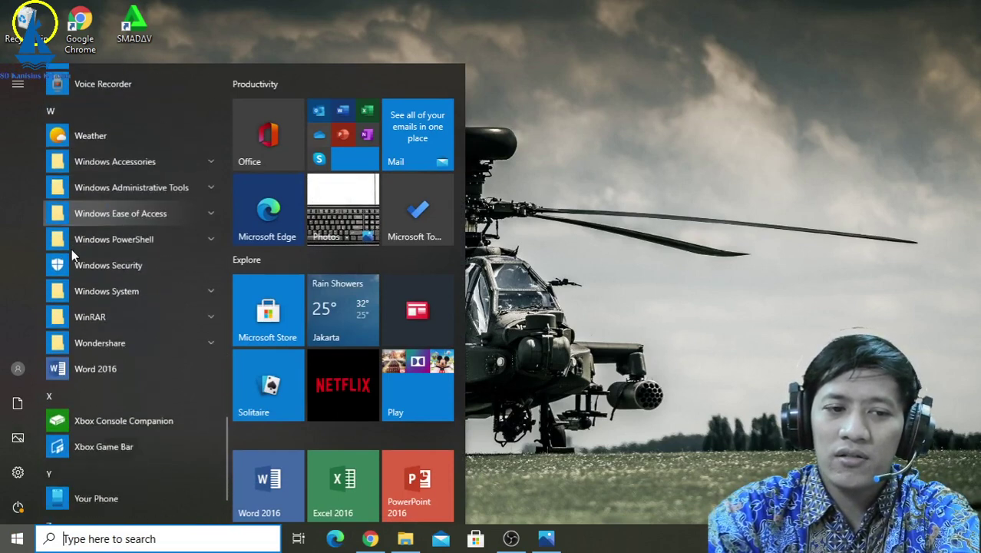
{"action": "scroll", "coordinate": [74, 255], "scroll_direction": "up", "scroll_amount": 3}
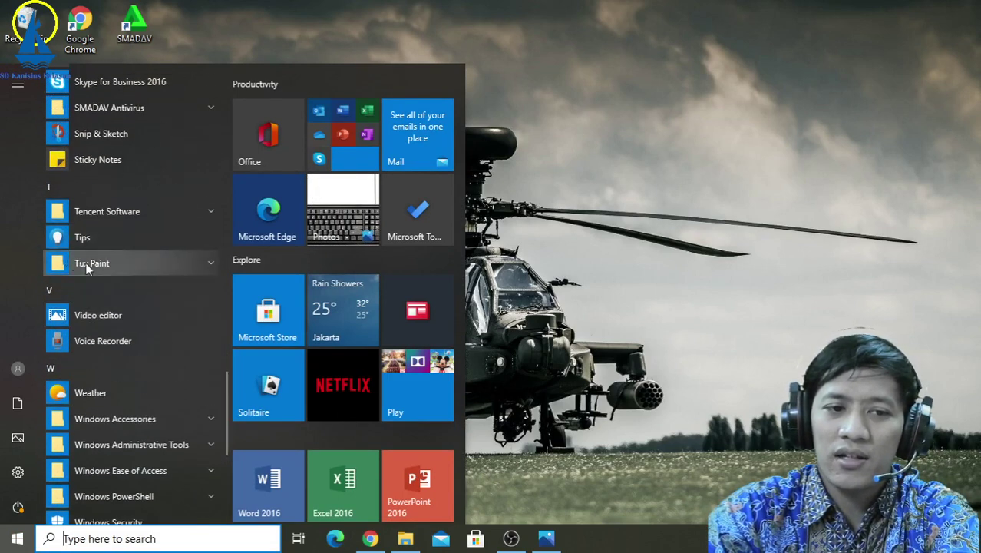
{"action": "left_click", "coordinate": [86, 262]}
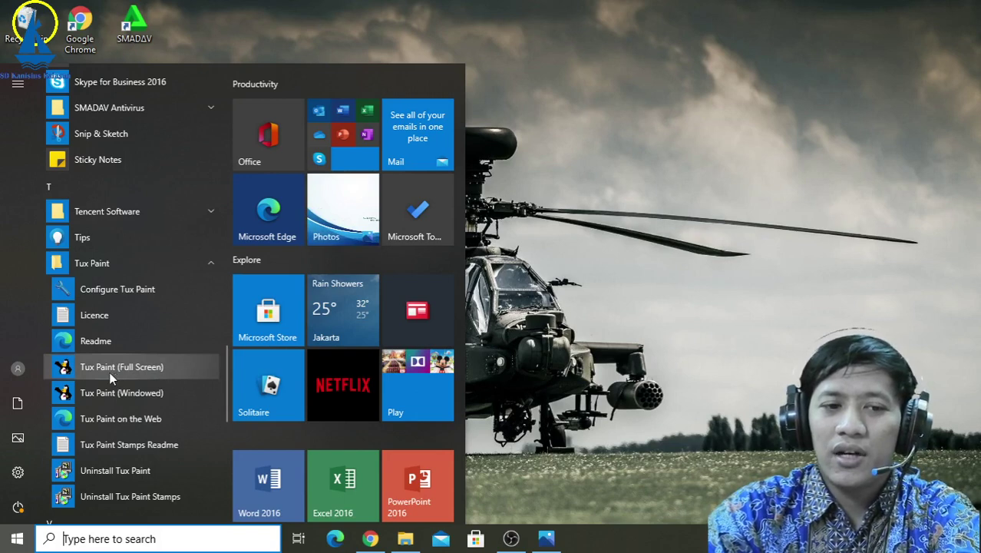
{"action": "left_click", "coordinate": [578, 202]}
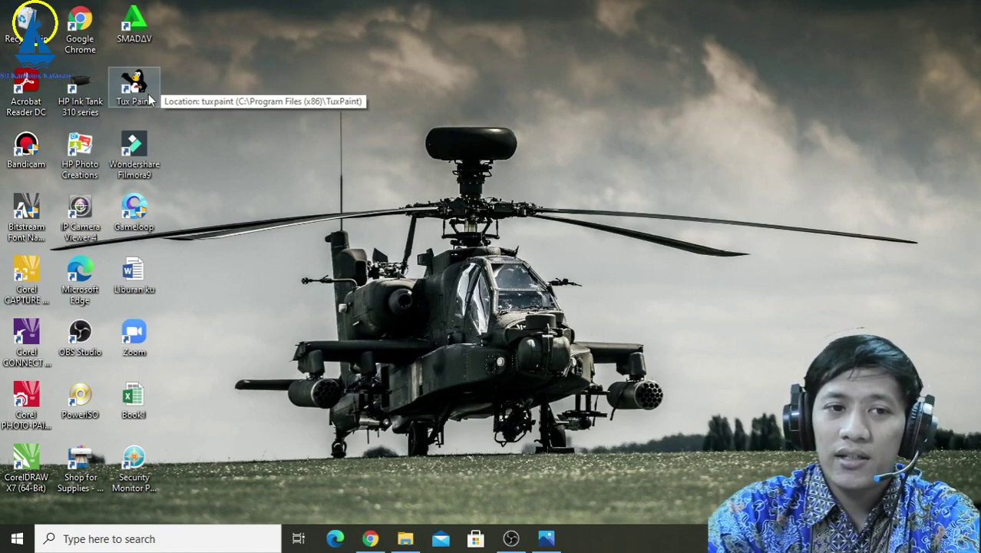
Step: Search Windows for "tux" and launch Tux Paint (Full Screen)
{"action": "left_click", "coordinate": [140, 540]}
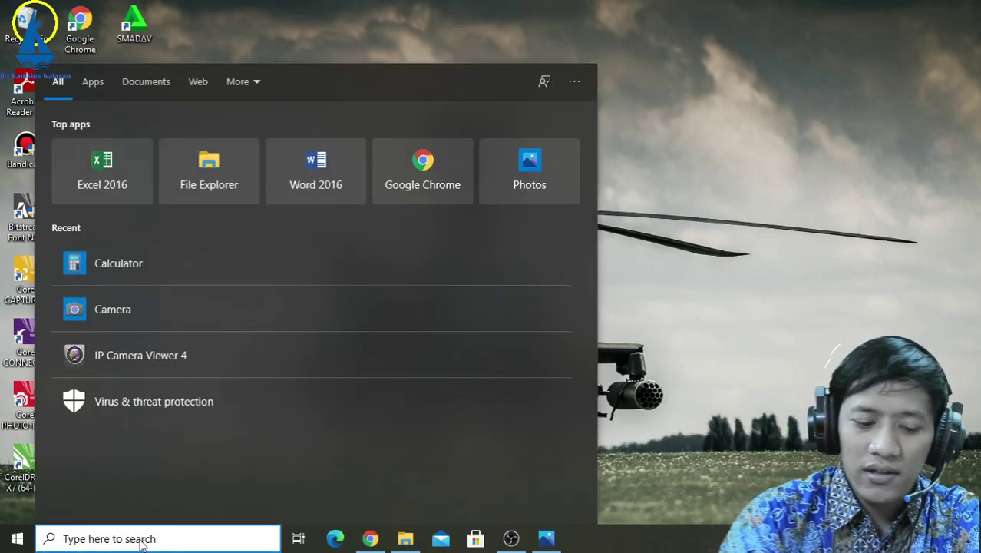
{"action": "type", "text": "tux"}
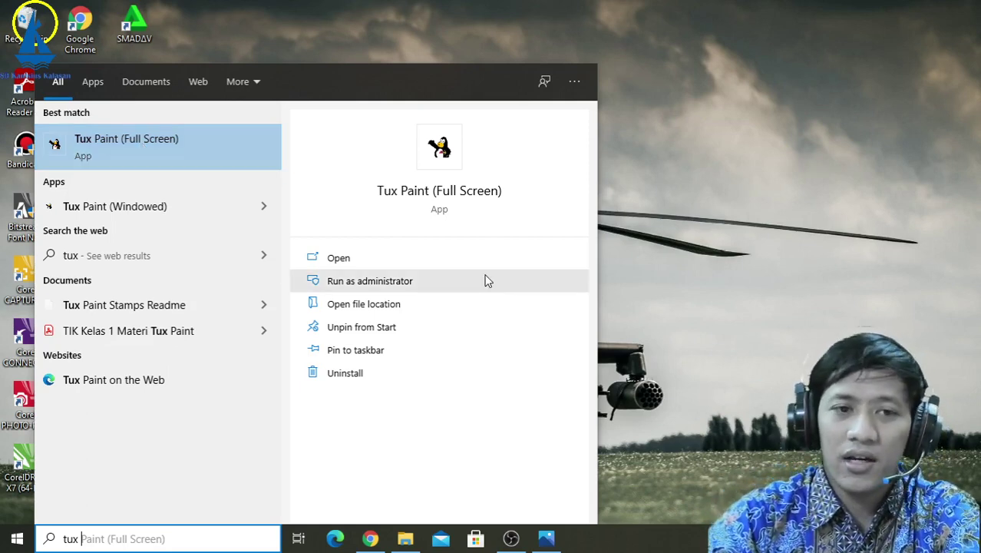
{"action": "left_click", "coordinate": [144, 147]}
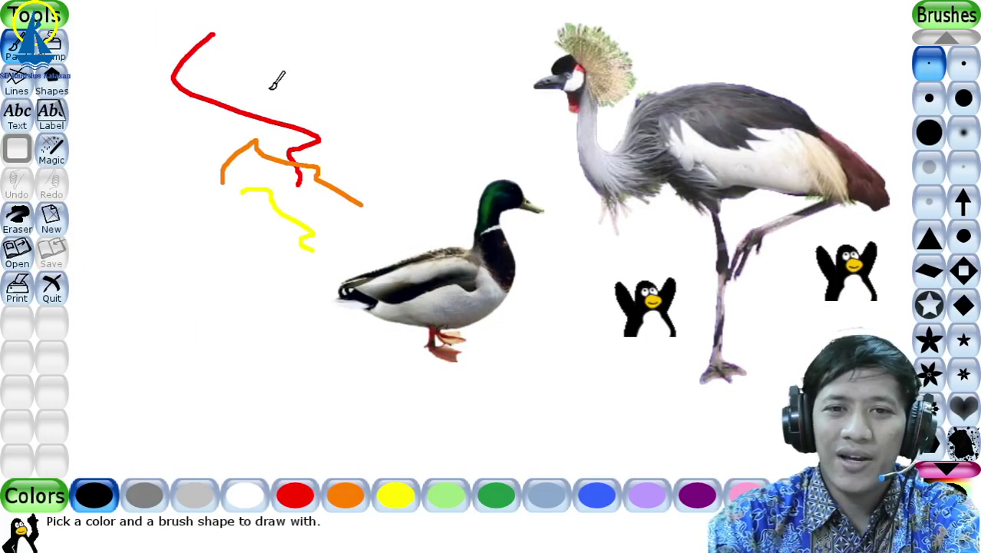
Step: Start a new drawing on a plain white background with the Paint tool active
{"action": "left_click", "coordinate": [56, 226]}
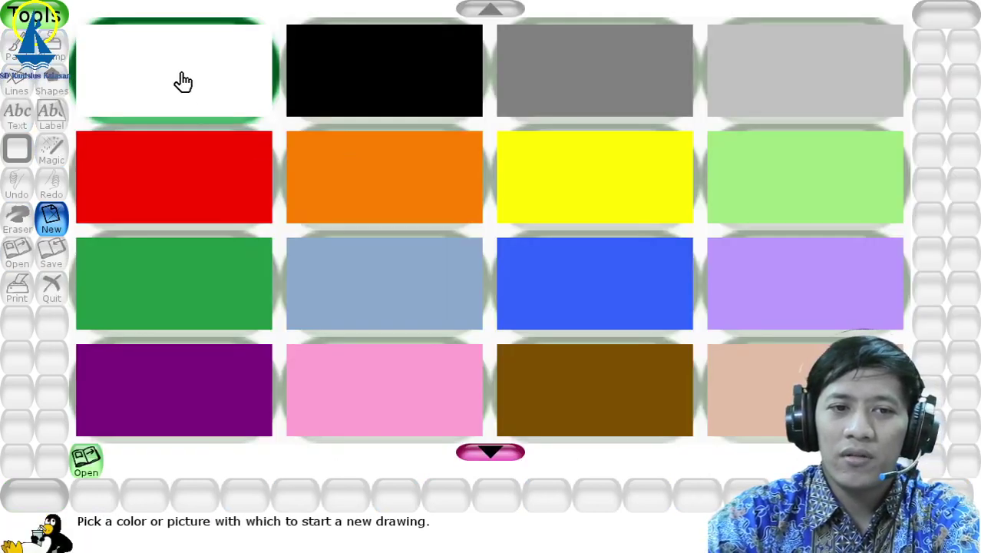
{"action": "left_click", "coordinate": [182, 81]}
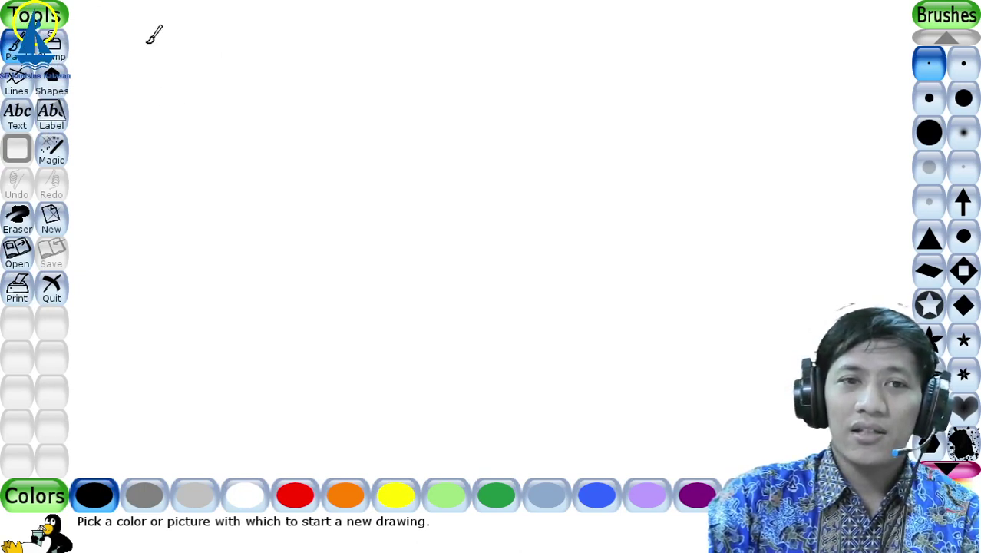
{"action": "left_click", "coordinate": [21, 63]}
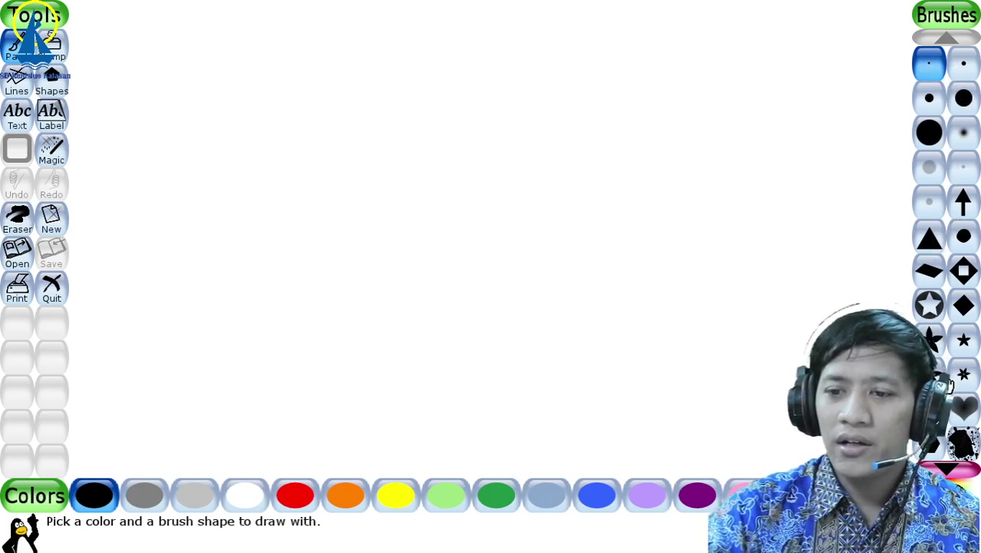
Step: Paint a thin black horizontal line near the canvas's upper edge and a thin red line just above it, using the smallest round brush
{"action": "scroll", "coordinate": [949, 384], "scroll_direction": "down", "scroll_amount": 3}
{"action": "scroll", "coordinate": [949, 384], "scroll_direction": "up", "scroll_amount": 3}
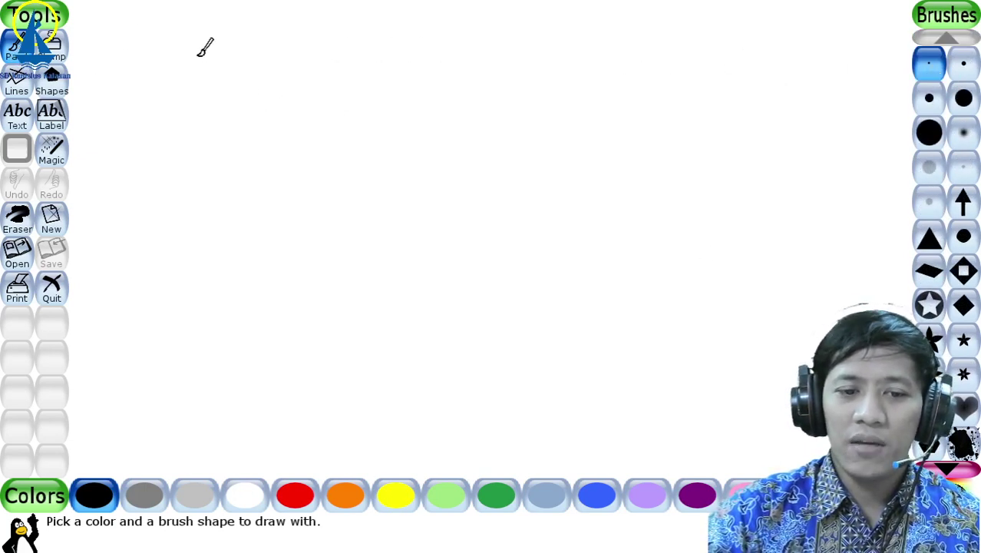
{"action": "left_click_drag", "start_coordinate": [193, 53], "coordinate": [304, 56]}
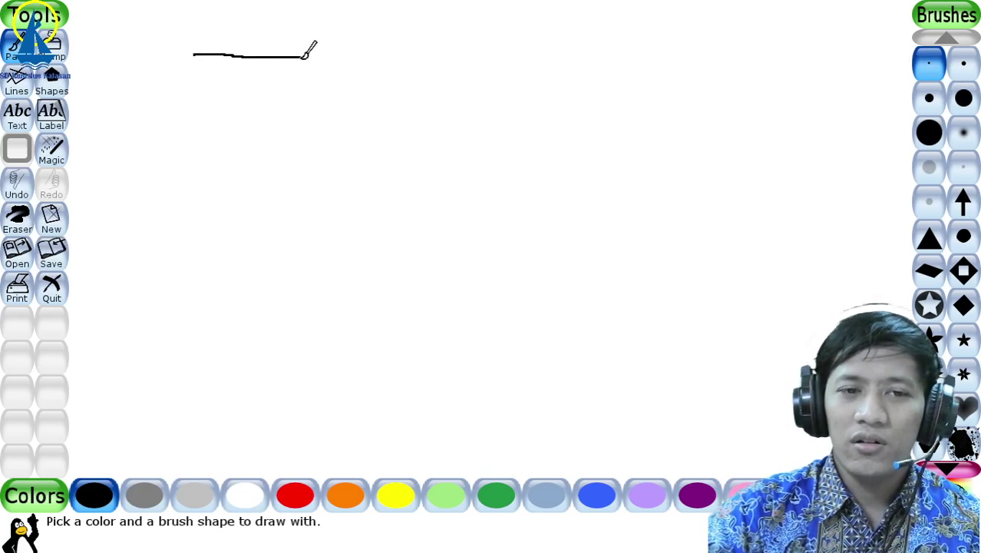
{"action": "left_click", "coordinate": [308, 497]}
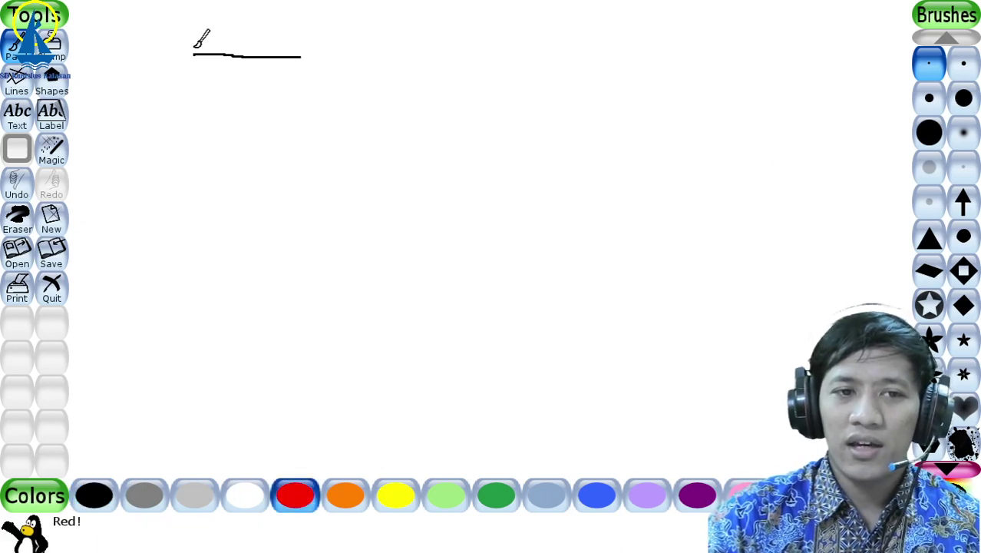
{"action": "left_click_drag", "start_coordinate": [193, 48], "coordinate": [302, 48]}
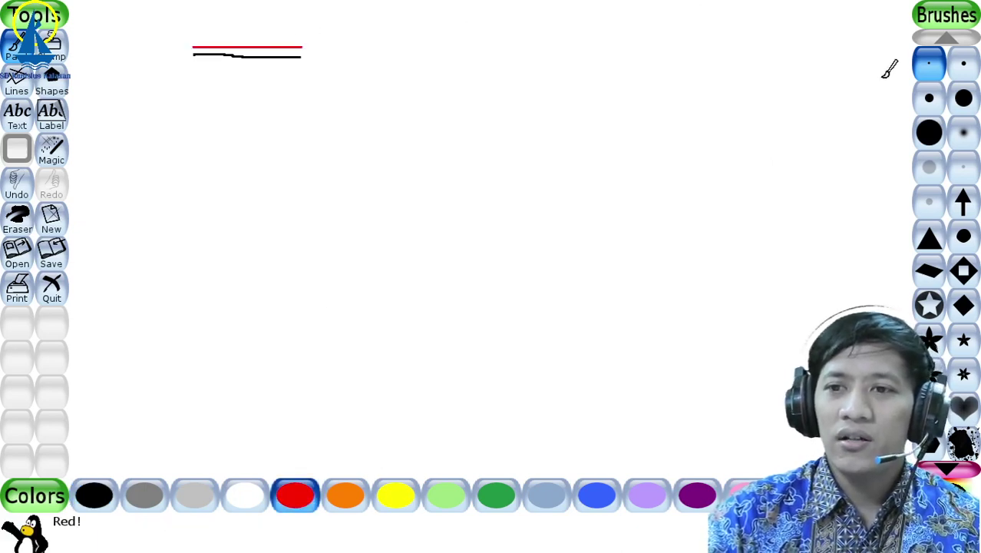
Step: Paint two thicker red horizontal strokes below the thin lines, one with a medium round brush and one with the largest
{"action": "left_click", "coordinate": [928, 99]}
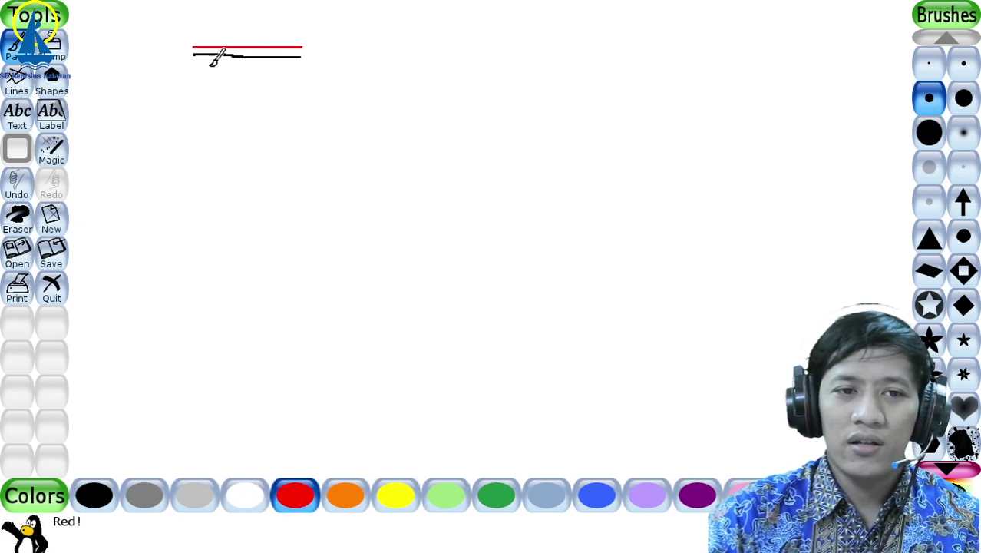
{"action": "left_click_drag", "start_coordinate": [192, 71], "coordinate": [282, 70]}
{"action": "left_click", "coordinate": [928, 133]}
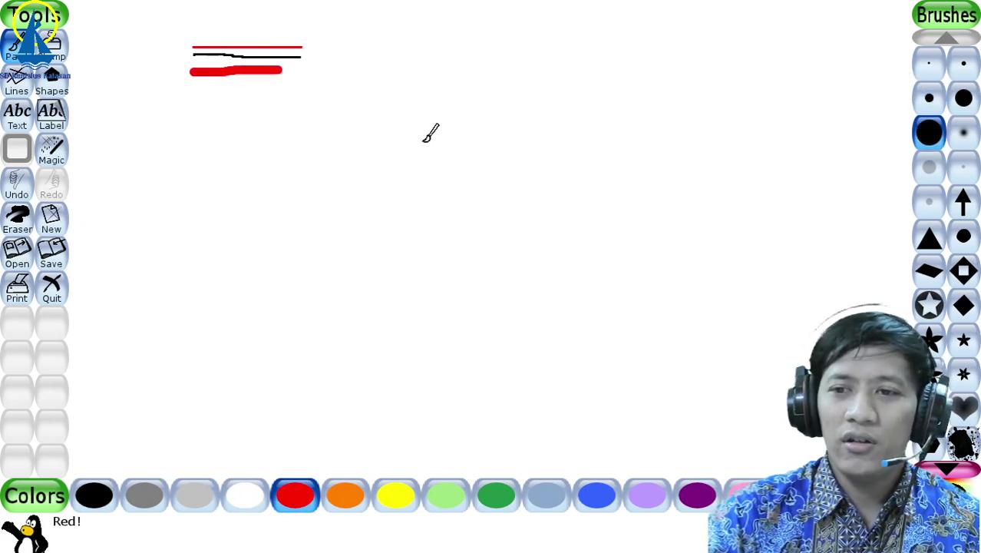
{"action": "left_click_drag", "start_coordinate": [192, 103], "coordinate": [288, 103]}
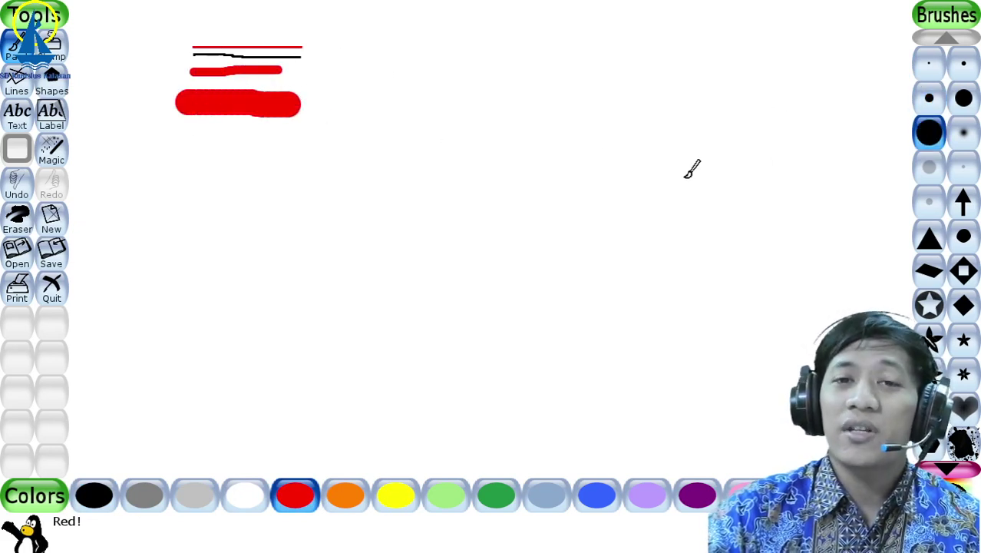
Step: Place two red arrows side by side below the thick red stroke using the up-arrow brush
{"action": "left_click", "coordinate": [963, 203]}
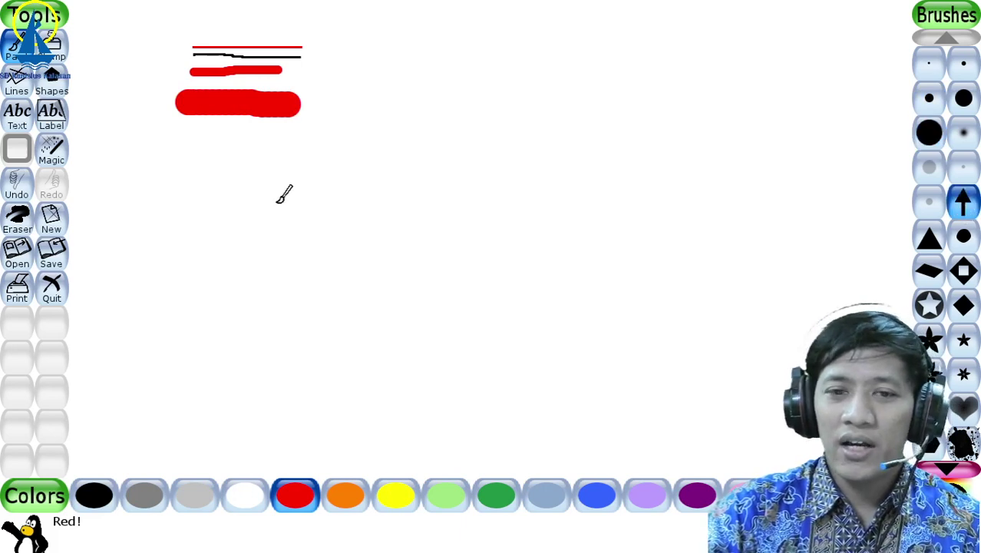
{"action": "left_click", "coordinate": [208, 186]}
{"action": "left_click", "coordinate": [252, 181]}
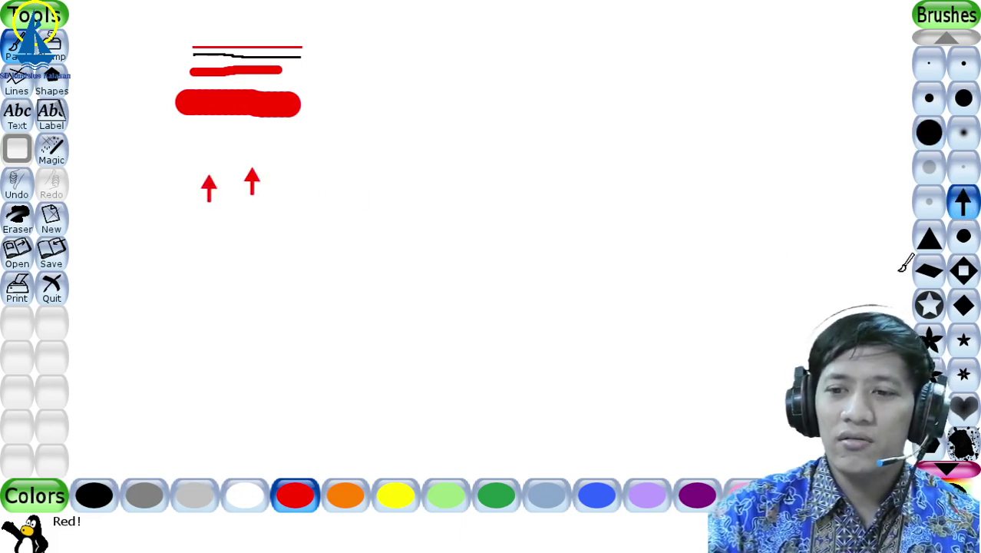
Step: Place three star-in-circle marks beside the red arrows, one each in red, yellow and blue
{"action": "left_click", "coordinate": [929, 306]}
{"action": "left_click", "coordinate": [314, 153]}
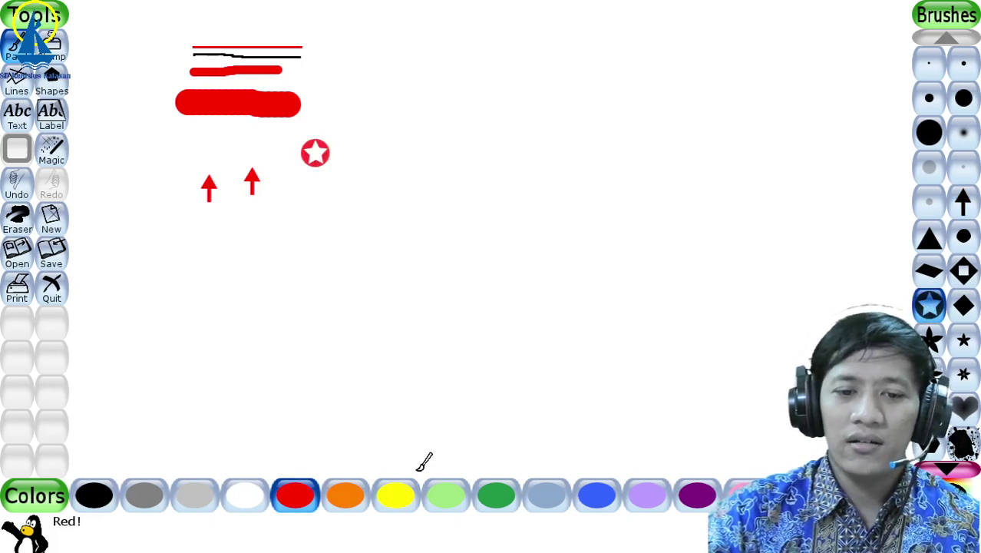
{"action": "left_click", "coordinate": [395, 495]}
{"action": "left_click", "coordinate": [310, 213]}
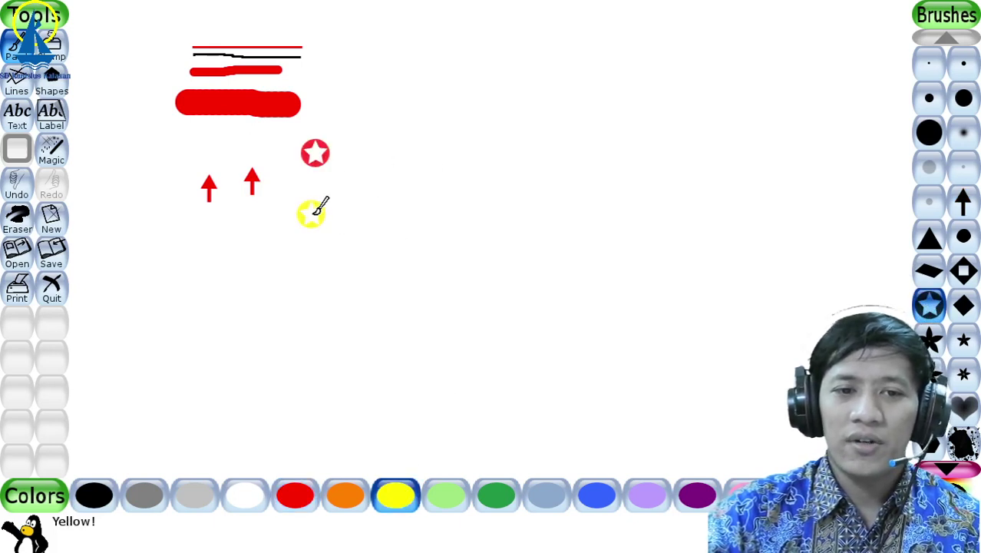
{"action": "left_click", "coordinate": [606, 493]}
{"action": "left_click", "coordinate": [341, 180]}
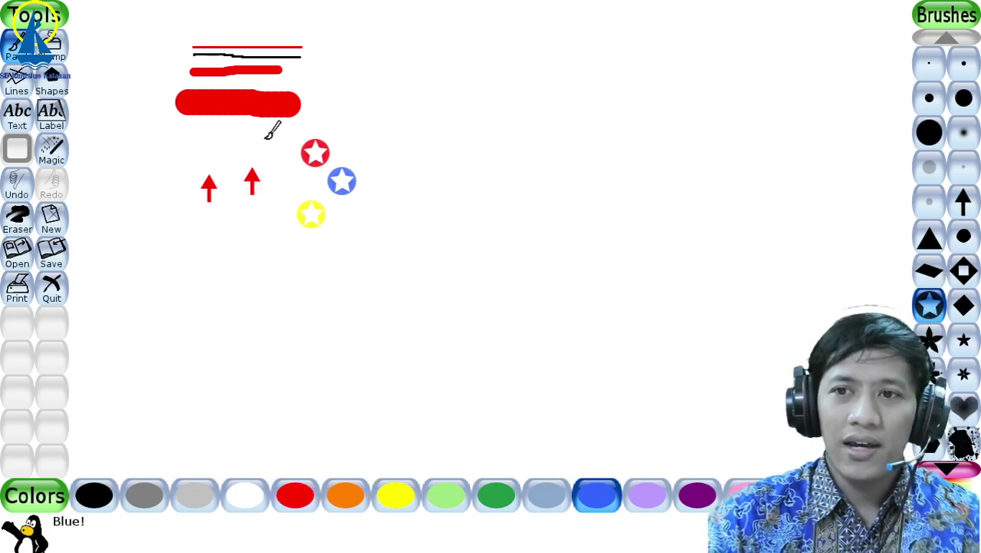
{"action": "scroll", "coordinate": [952, 231], "scroll_direction": "down", "scroll_amount": 1}
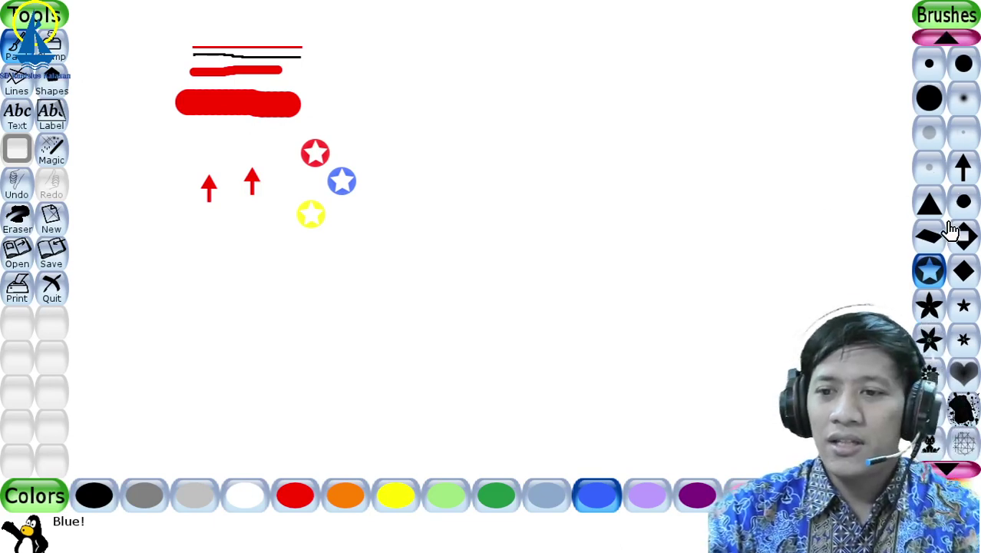
{"action": "scroll", "coordinate": [951, 230], "scroll_direction": "down", "scroll_amount": 10}
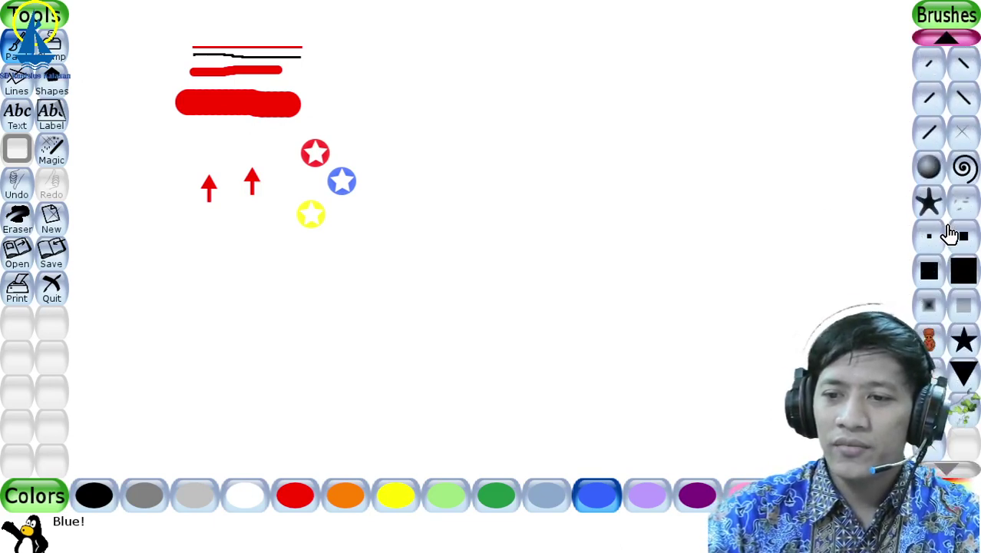
{"action": "scroll", "coordinate": [950, 231], "scroll_direction": "up", "scroll_amount": 11}
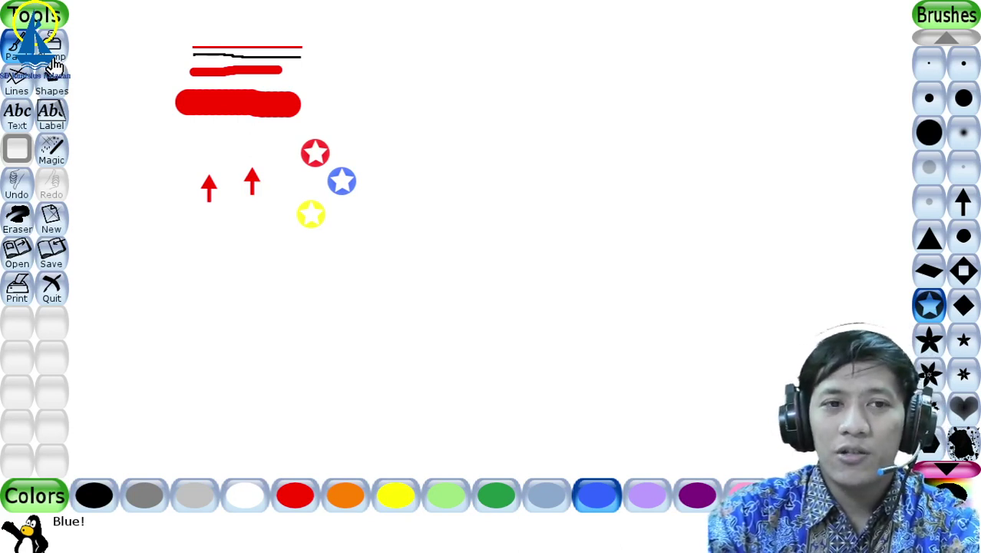
{"action": "left_click", "coordinate": [15, 57]}
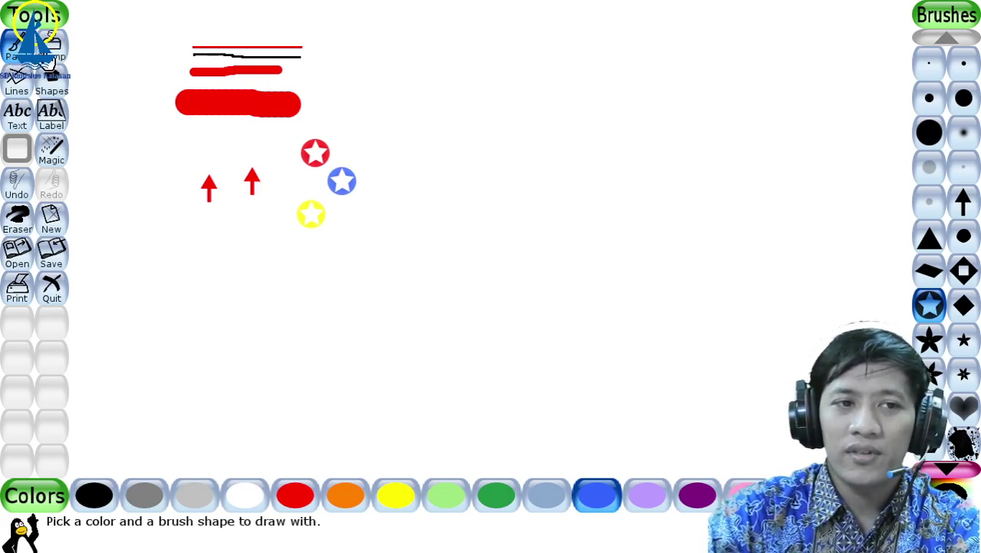
Step: Switch to the Stamp tool and stamp a white owl in the upper right area of the canvas
{"action": "left_click", "coordinate": [49, 54]}
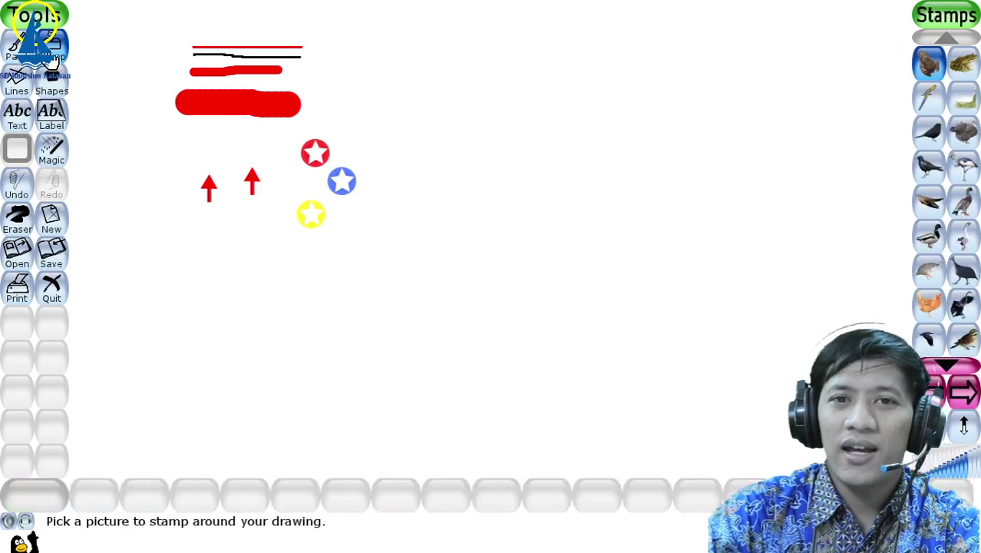
{"action": "left_click", "coordinate": [22, 62]}
{"action": "left_click", "coordinate": [50, 60]}
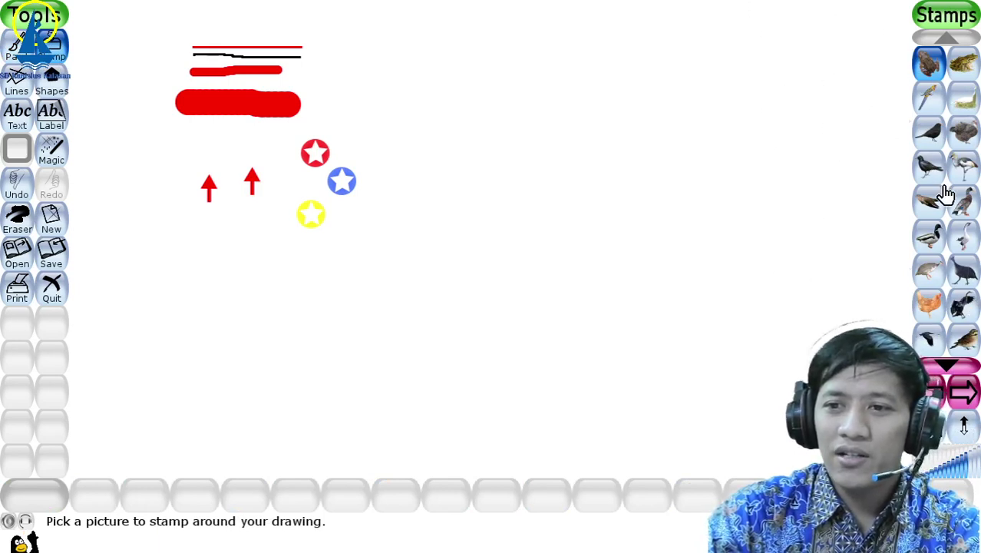
{"action": "scroll", "coordinate": [946, 194], "scroll_direction": "down", "scroll_amount": 6}
{"action": "scroll", "coordinate": [946, 196], "scroll_direction": "up", "scroll_amount": 1}
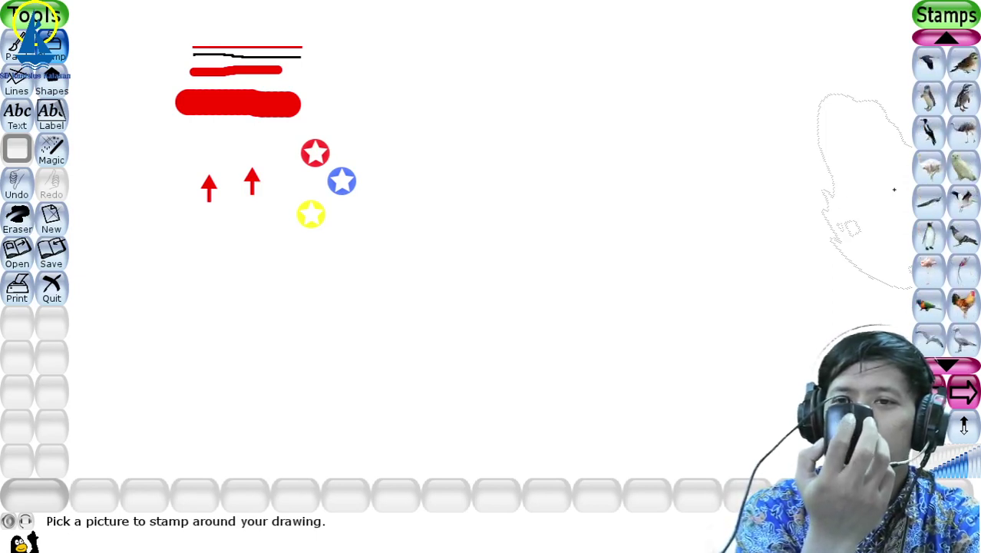
{"action": "scroll", "coordinate": [894, 189], "scroll_direction": "down", "scroll_amount": 3}
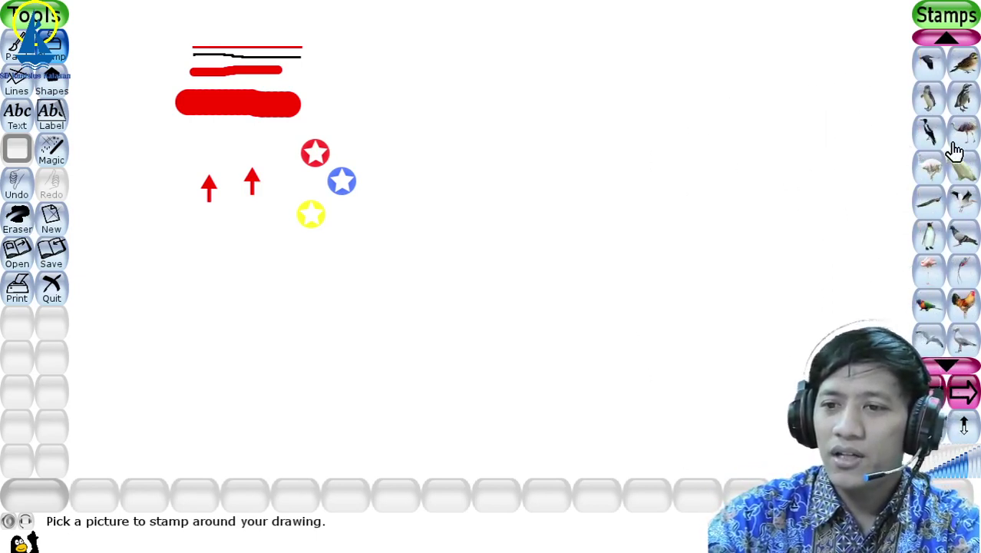
{"action": "left_click", "coordinate": [964, 167]}
{"action": "left_click", "coordinate": [726, 111]}
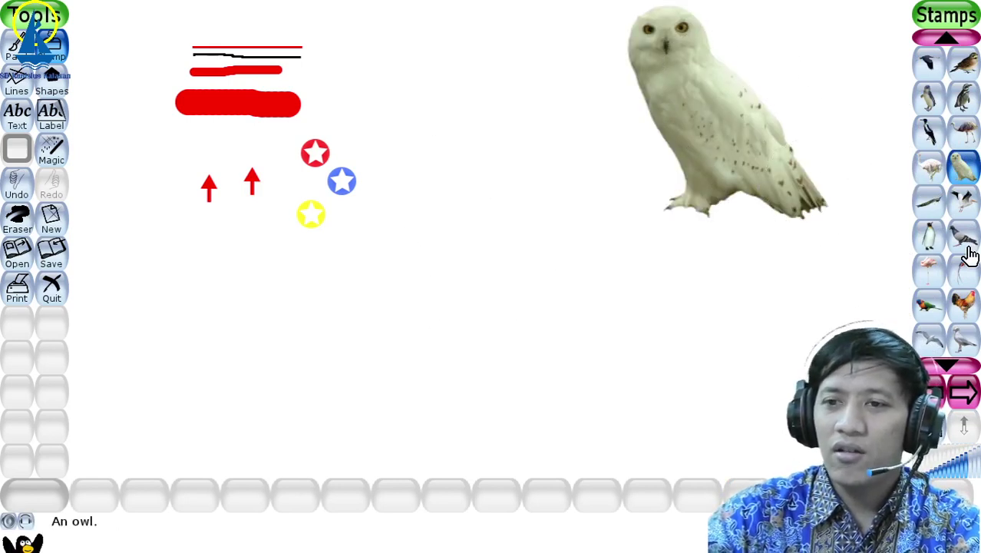
{"action": "scroll", "coordinate": [963, 252], "scroll_direction": "down", "scroll_amount": 9}
{"action": "scroll", "coordinate": [969, 253], "scroll_direction": "up", "scroll_amount": 2}
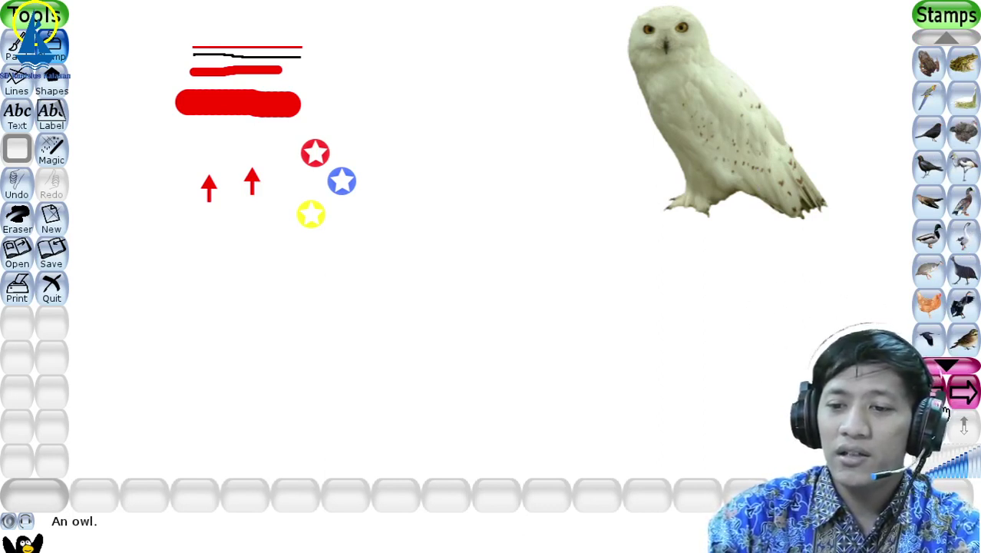
Step: Find the musical instrument stamps and stamp a large electric guitar to the left of the owl
{"action": "left_click", "coordinate": [969, 393]}
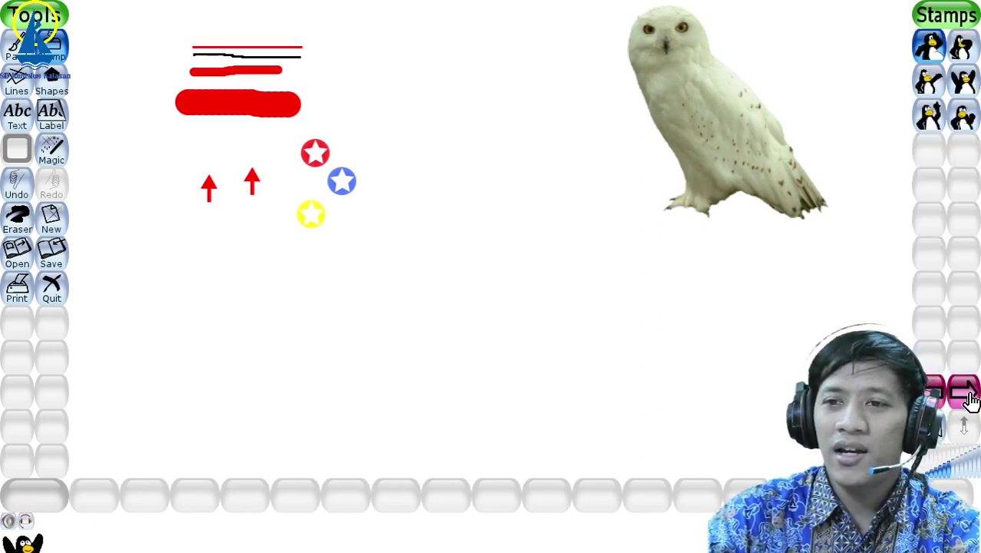
{"action": "left_click", "coordinate": [969, 393]}
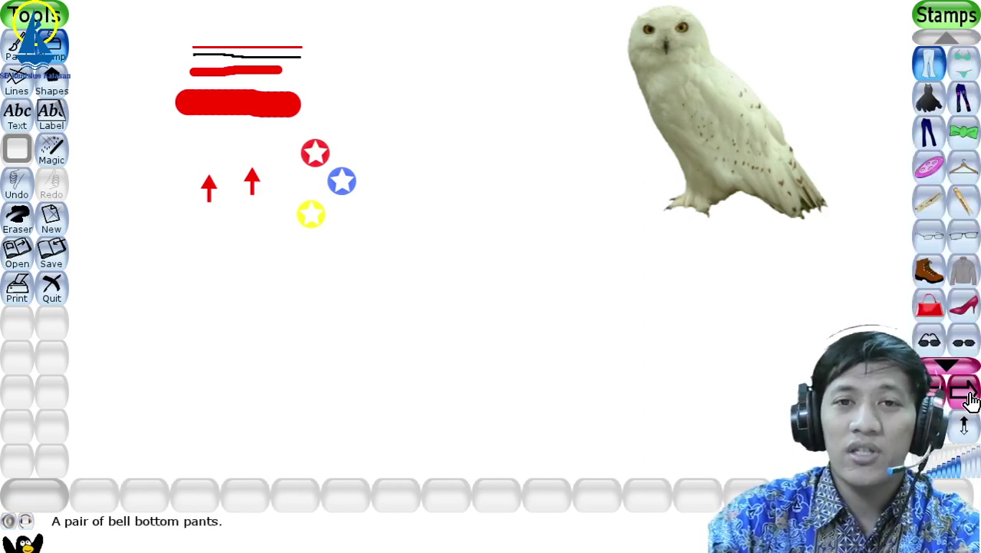
{"action": "left_click", "coordinate": [969, 393]}
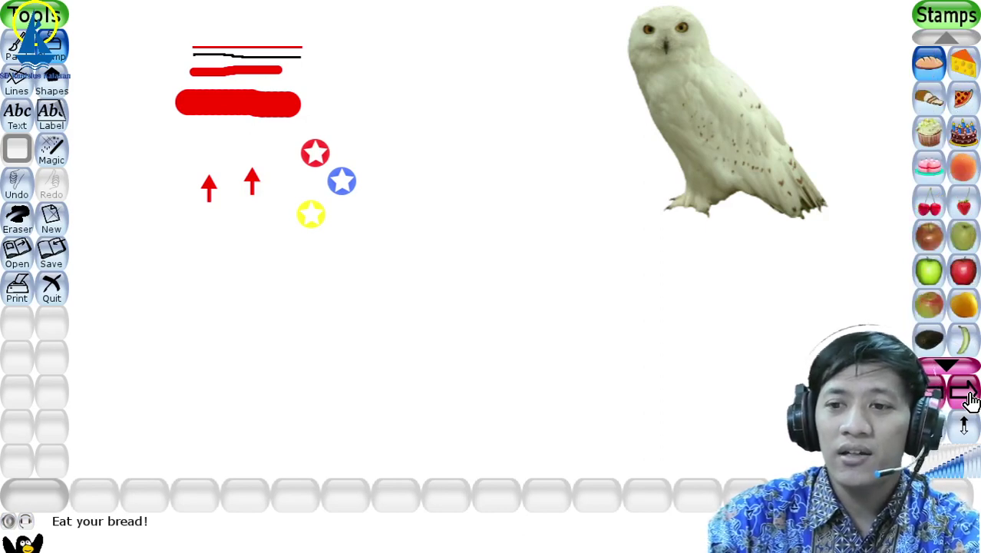
{"action": "left_click", "coordinate": [968, 393]}
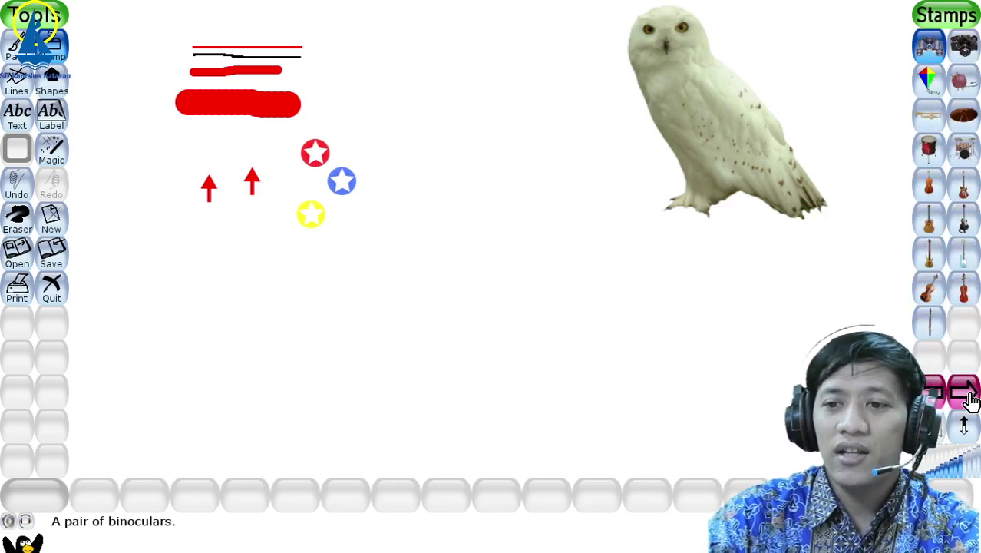
{"action": "left_click", "coordinate": [961, 192]}
{"action": "left_click", "coordinate": [551, 178]}
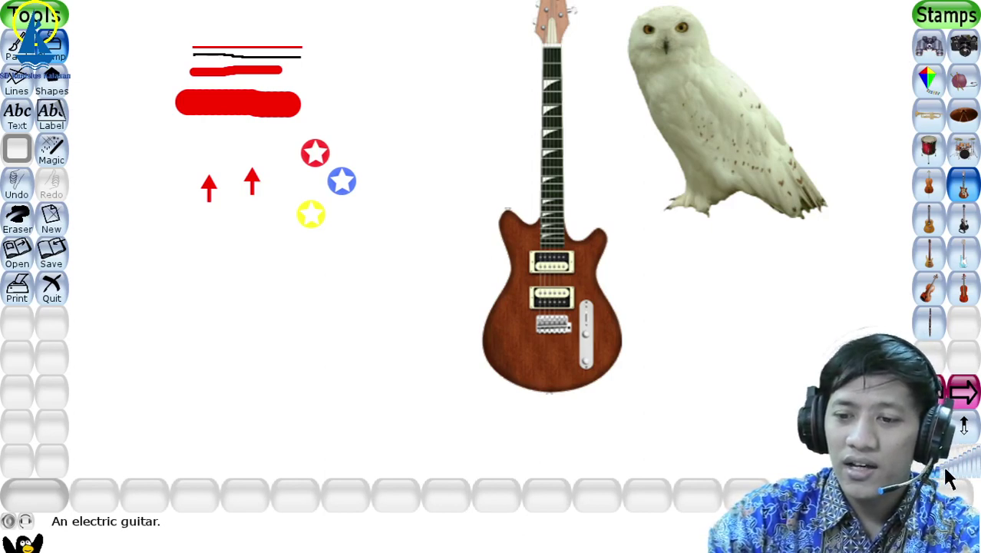
Step: Stamp two small electric guitars of decreasing size side by side below the owl
{"action": "left_click", "coordinate": [674, 346]}
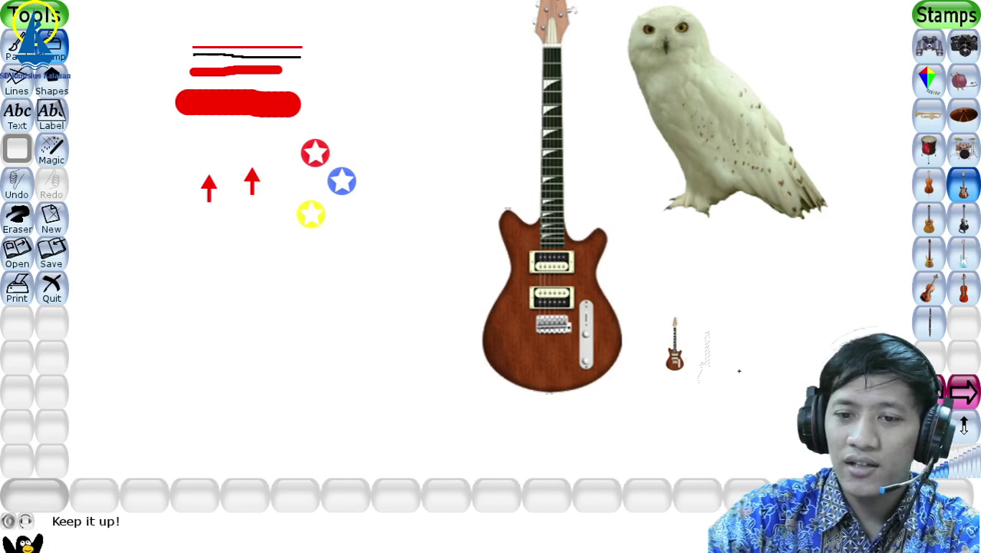
{"action": "left_click", "coordinate": [938, 477]}
{"action": "left_click", "coordinate": [712, 355]}
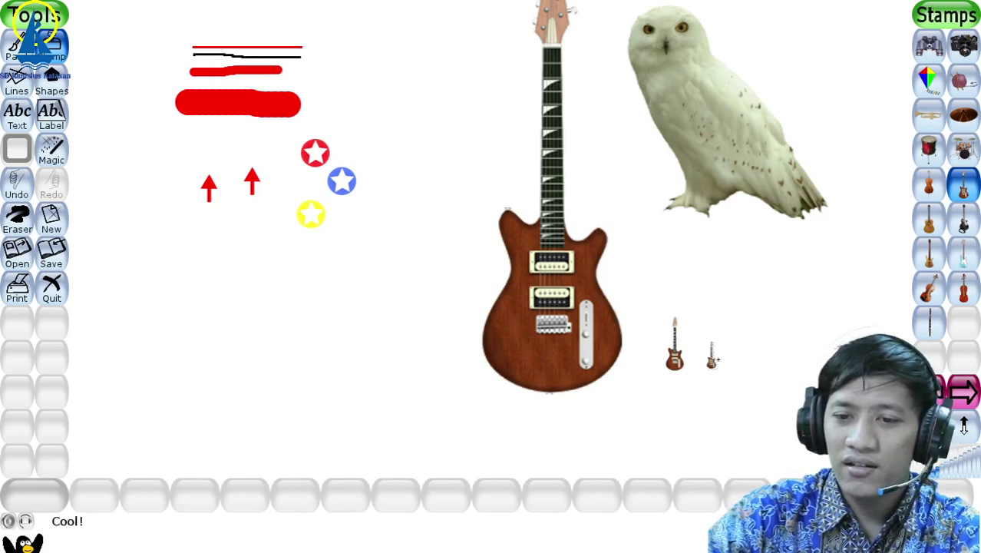
Step: Stamp one extra-large electric guitar over the star marks and two medium-small ones beside and below the small guitars
{"action": "left_click", "coordinate": [976, 466]}
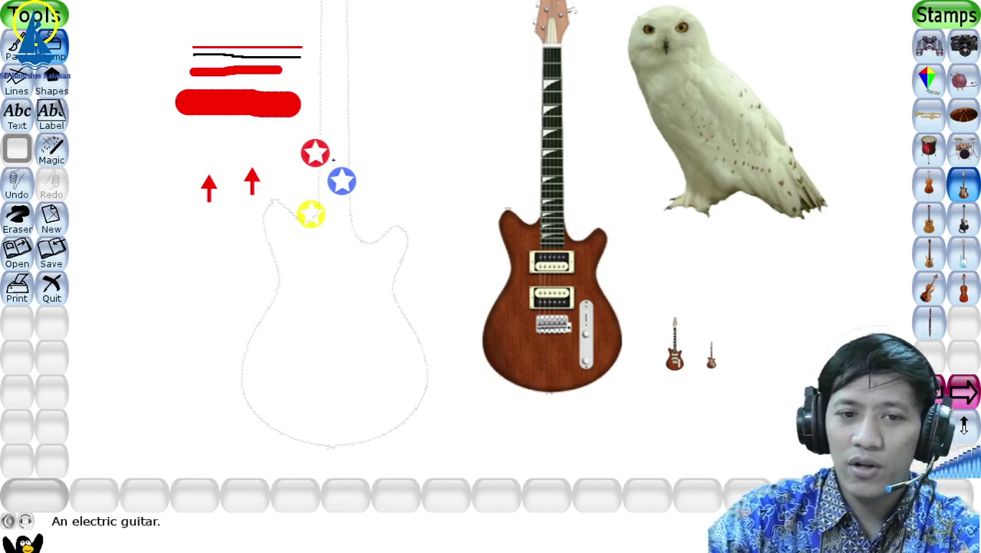
{"action": "left_click", "coordinate": [333, 210]}
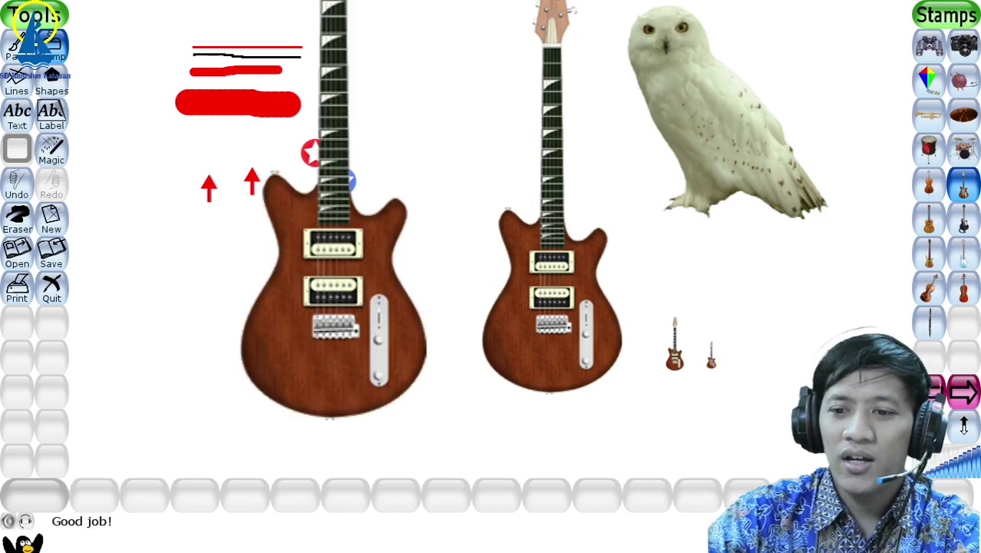
{"action": "left_click", "coordinate": [954, 483]}
{"action": "left_click", "coordinate": [748, 364]}
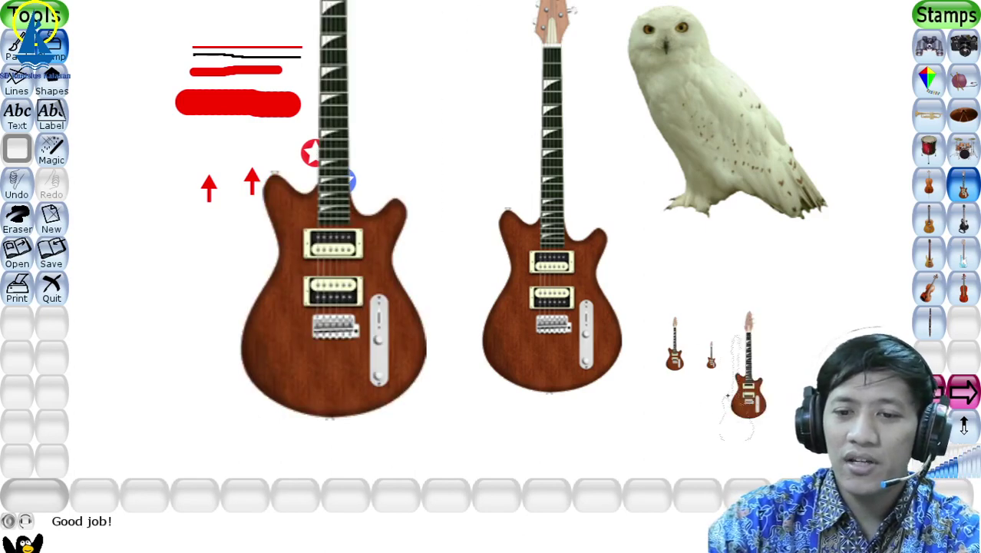
{"action": "left_click", "coordinate": [674, 397]}
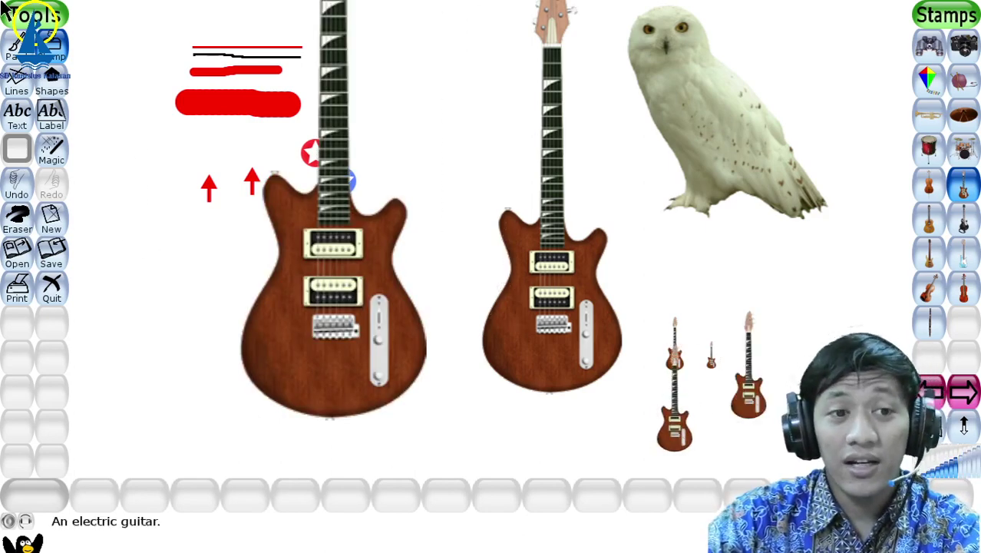
Step: Undo all guitar and owl stamps and all earlier painted marks until the canvas is blank
{"action": "left_click", "coordinate": [17, 187]}
{"action": "left_click", "coordinate": [17, 187]}
{"action": "left_click", "coordinate": [17, 188]}
{"action": "left_click", "coordinate": [17, 187]}
{"action": "left_click", "coordinate": [17, 187]}
{"action": "left_click", "coordinate": [17, 188]}
{"action": "left_click", "coordinate": [17, 188]}
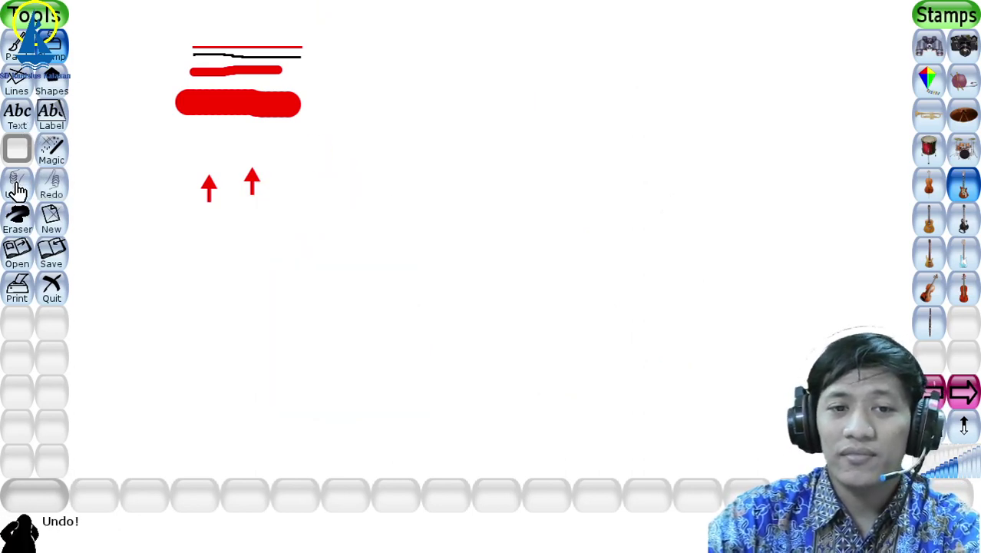
{"action": "left_click", "coordinate": [17, 188]}
{"action": "left_click", "coordinate": [17, 187]}
{"action": "left_click", "coordinate": [17, 187]}
{"action": "left_click", "coordinate": [17, 187]}
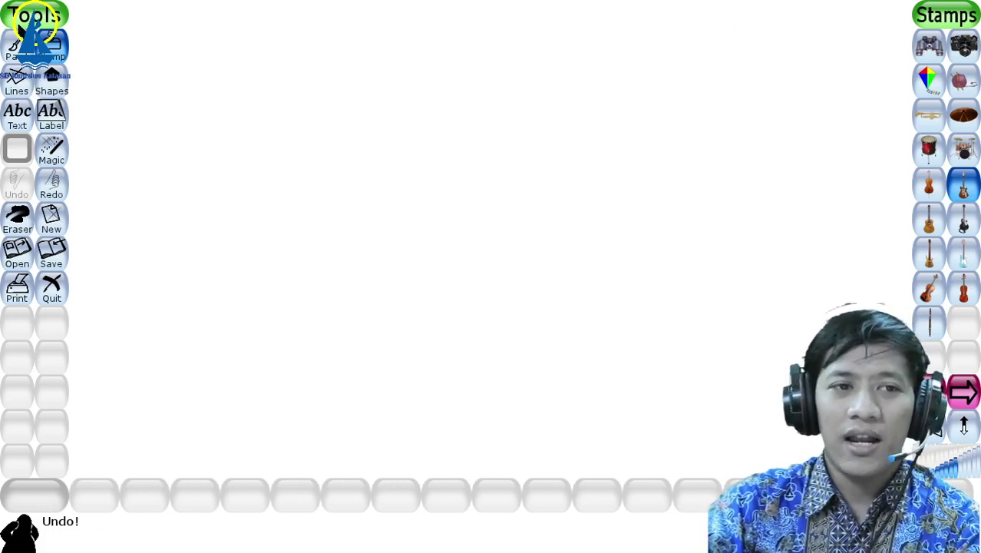
Step: Compare the brushes offered by the Lines tool with those of the Paint tool
{"action": "left_click", "coordinate": [17, 83]}
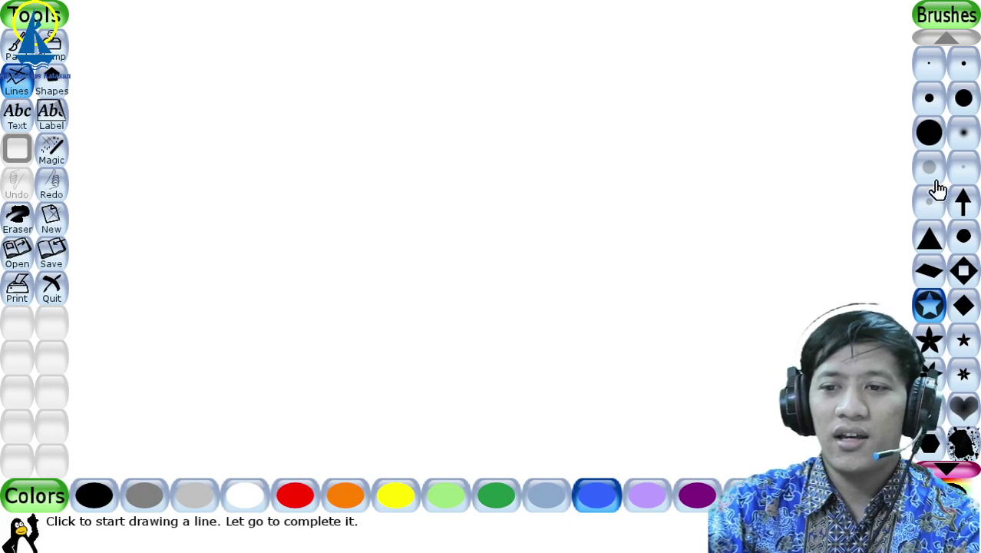
{"action": "scroll", "coordinate": [931, 326], "scroll_direction": "down", "scroll_amount": 5}
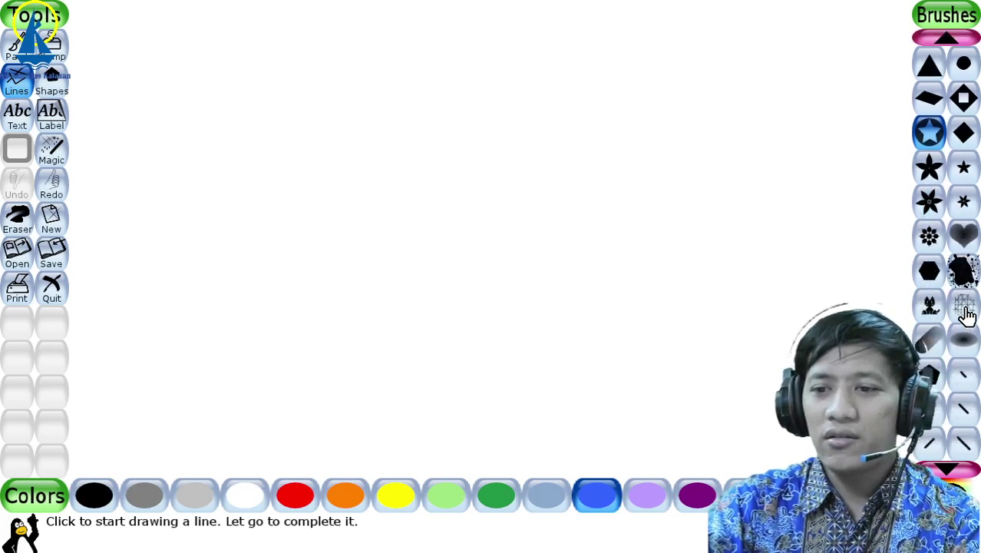
{"action": "scroll", "coordinate": [965, 313], "scroll_direction": "up", "scroll_amount": 5}
{"action": "left_click", "coordinate": [12, 55]}
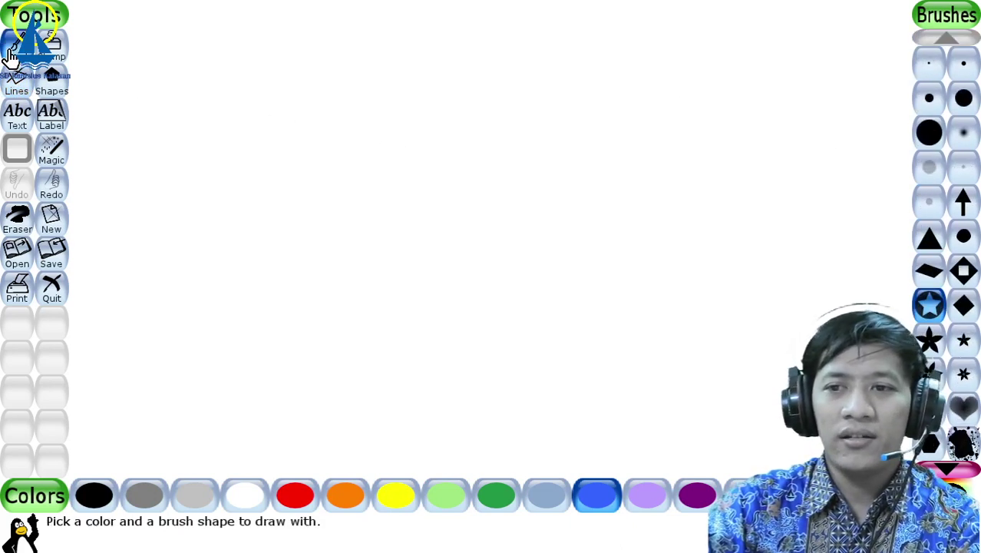
{"action": "left_click", "coordinate": [17, 85]}
{"action": "left_click", "coordinate": [16, 50]}
{"action": "left_click", "coordinate": [19, 92]}
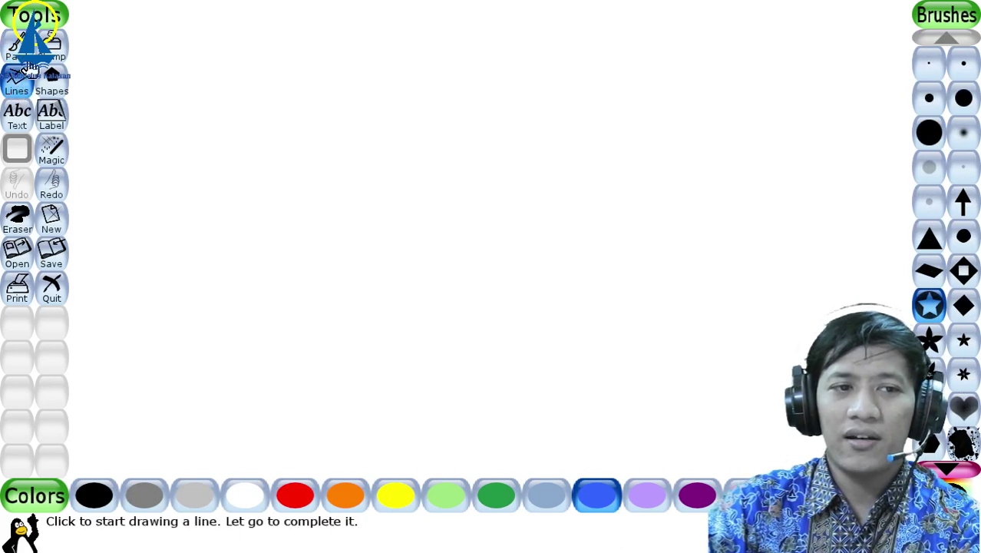
{"action": "left_click", "coordinate": [16, 61]}
{"action": "left_click", "coordinate": [16, 82]}
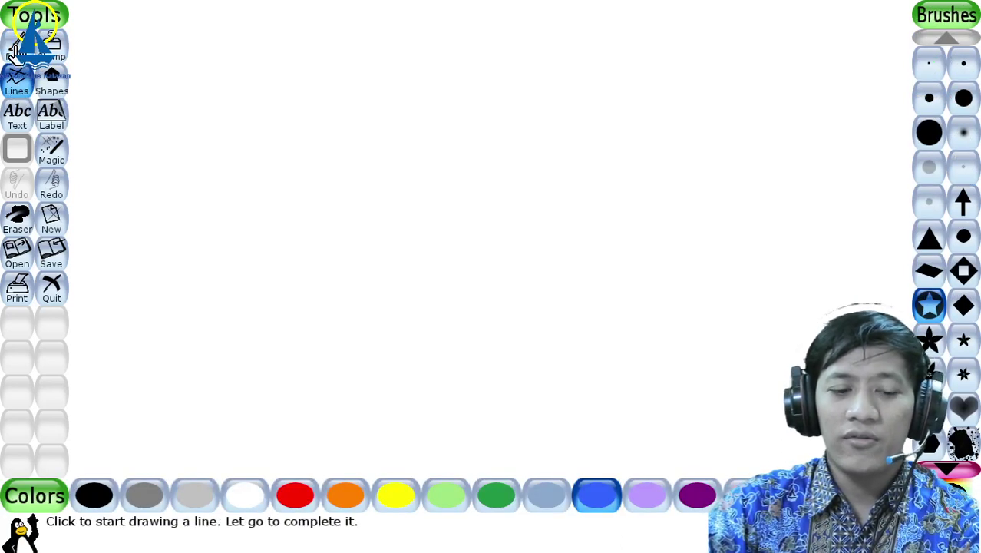
Step: Paint two wavy red freehand strokes, one below the other, with the second-smallest round brush and undo both
{"action": "left_click", "coordinate": [12, 50]}
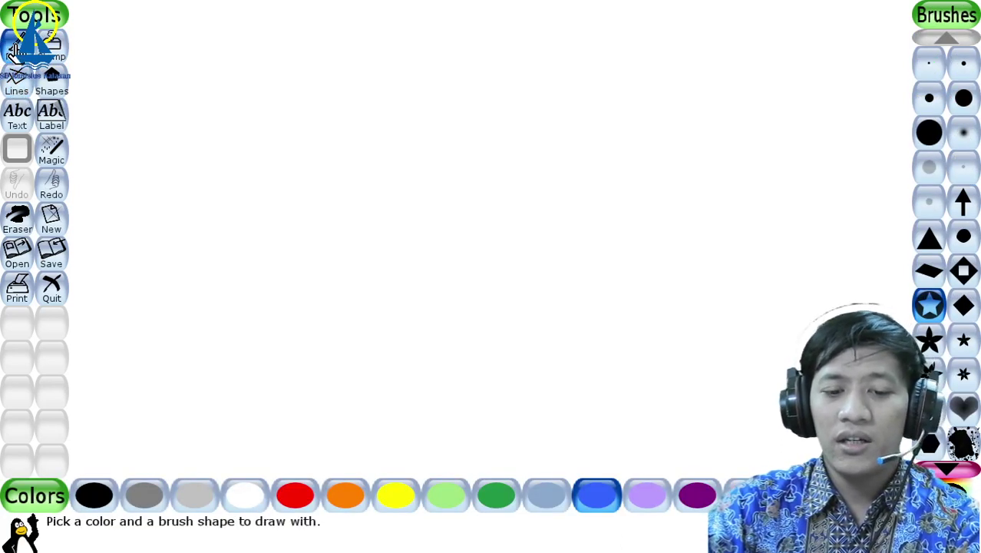
{"action": "scroll", "coordinate": [965, 256], "scroll_direction": "down", "scroll_amount": 10}
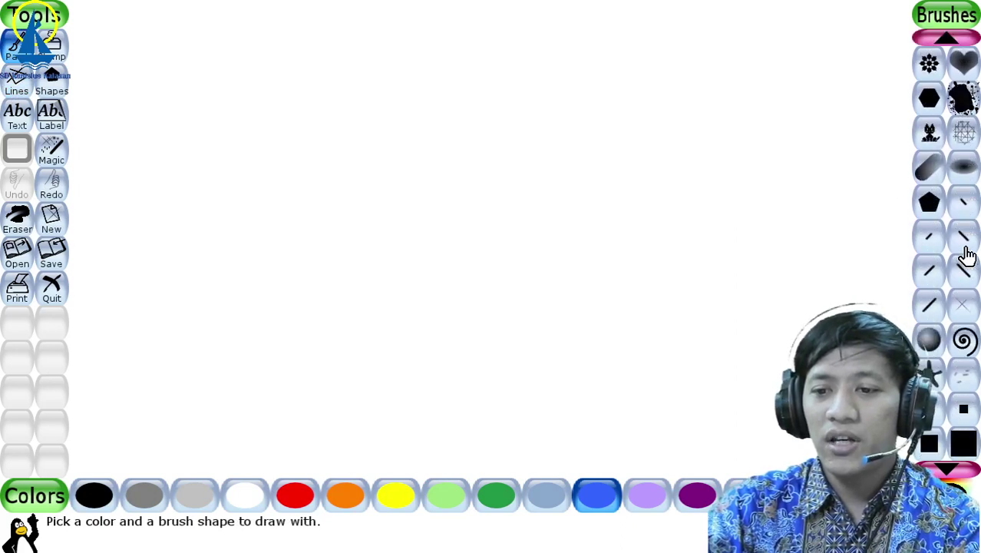
{"action": "scroll", "coordinate": [966, 255], "scroll_direction": "down", "scroll_amount": 5}
{"action": "scroll", "coordinate": [966, 255], "scroll_direction": "up", "scroll_amount": 15}
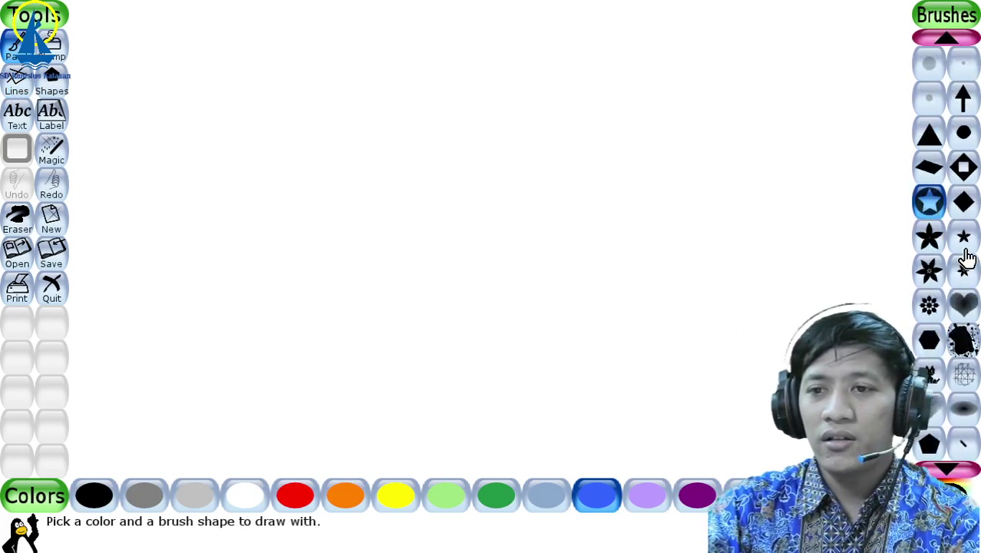
{"action": "left_click", "coordinate": [952, 66]}
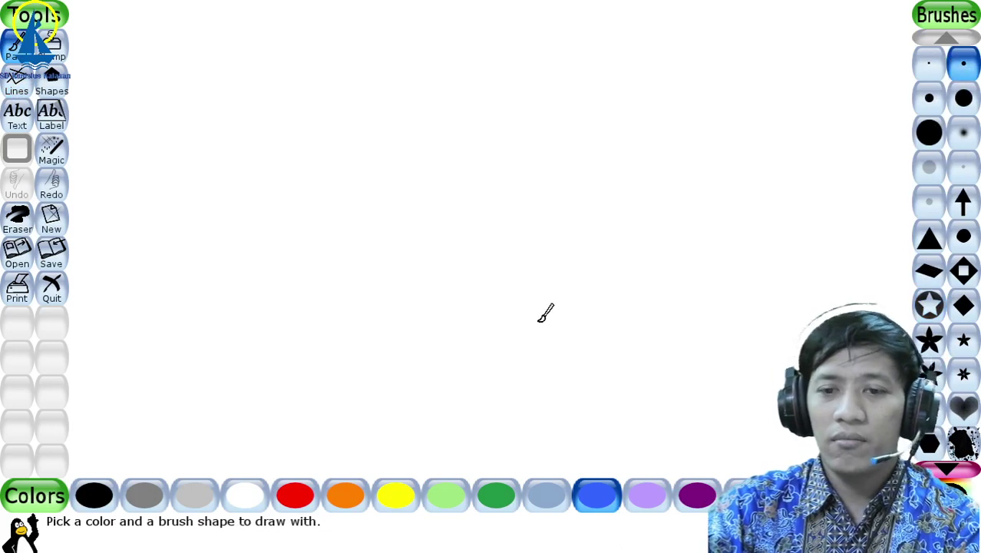
{"action": "left_click", "coordinate": [299, 495]}
{"action": "mouse_move", "coordinate": [161, 119]}
{"action": "left_mouse_down"}
{"action": "mouse_move", "coordinate": [238, 83]}
{"action": "mouse_move", "coordinate": [517, 136]}
{"action": "left_mouse_up"}
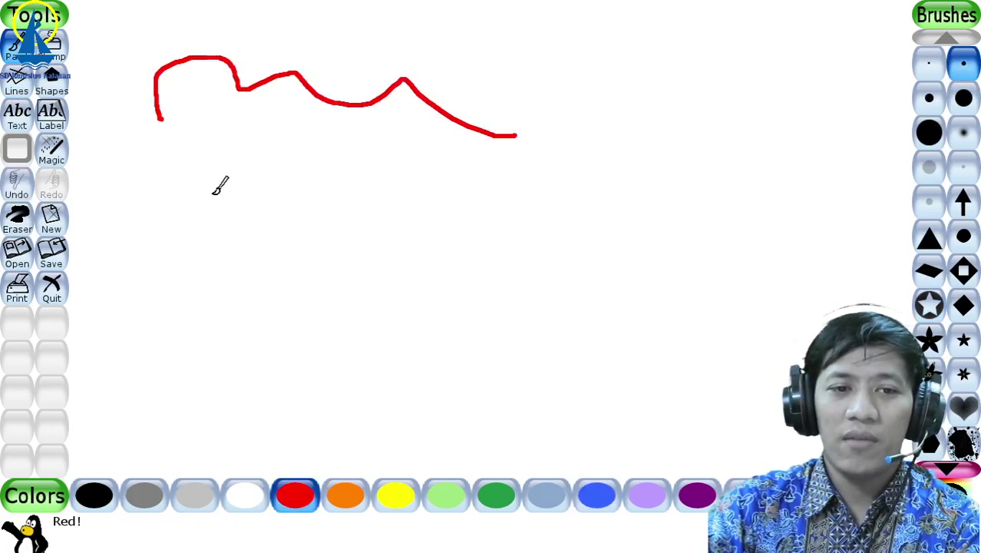
{"action": "mouse_move", "coordinate": [184, 256]}
{"action": "left_mouse_down"}
{"action": "mouse_move", "coordinate": [178, 174]}
{"action": "mouse_move", "coordinate": [264, 227]}
{"action": "mouse_move", "coordinate": [258, 177]}
{"action": "mouse_move", "coordinate": [318, 222]}
{"action": "mouse_move", "coordinate": [314, 187]}
{"action": "mouse_move", "coordinate": [380, 206]}
{"action": "left_mouse_up"}
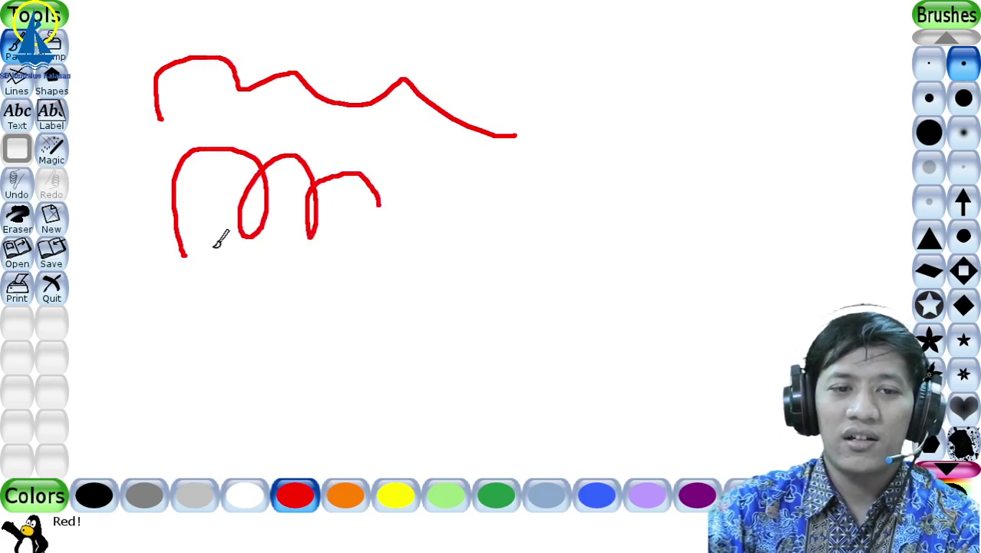
{"action": "left_click", "coordinate": [16, 184]}
{"action": "left_click", "coordinate": [16, 184]}
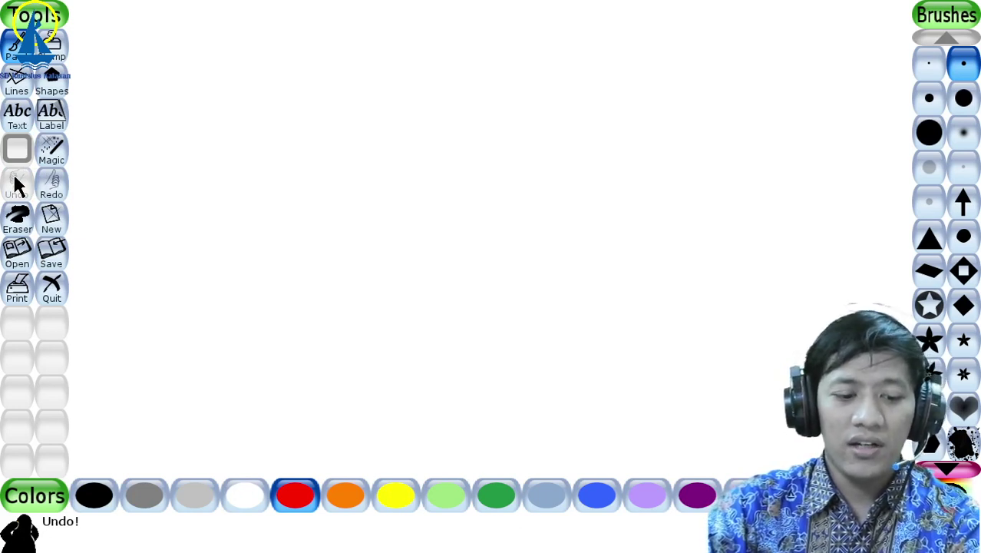
Step: Draw two small red outline circles side by side in the upper middle of the canvas with the Shapes tool
{"action": "left_click", "coordinate": [55, 86]}
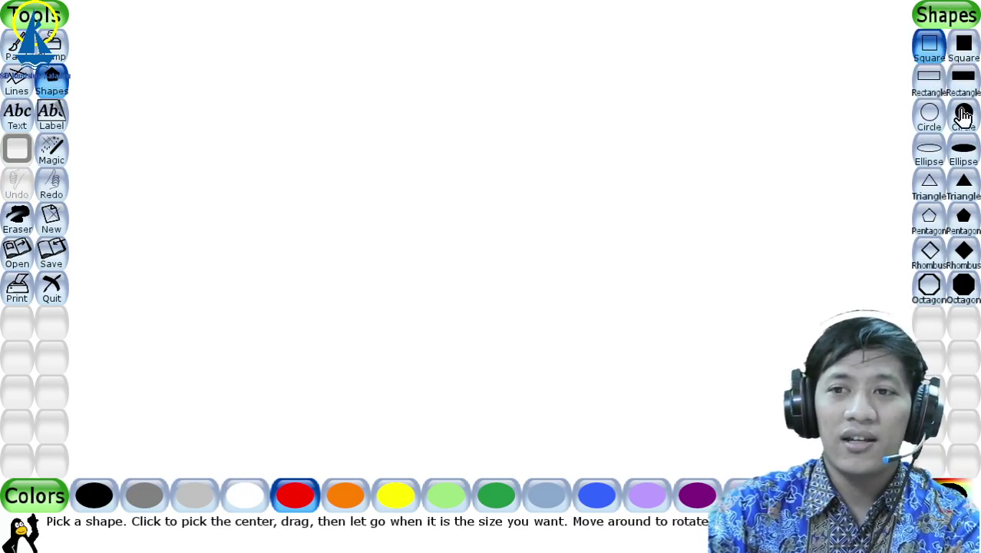
{"action": "left_click", "coordinate": [929, 127]}
{"action": "left_click", "coordinate": [364, 106]}
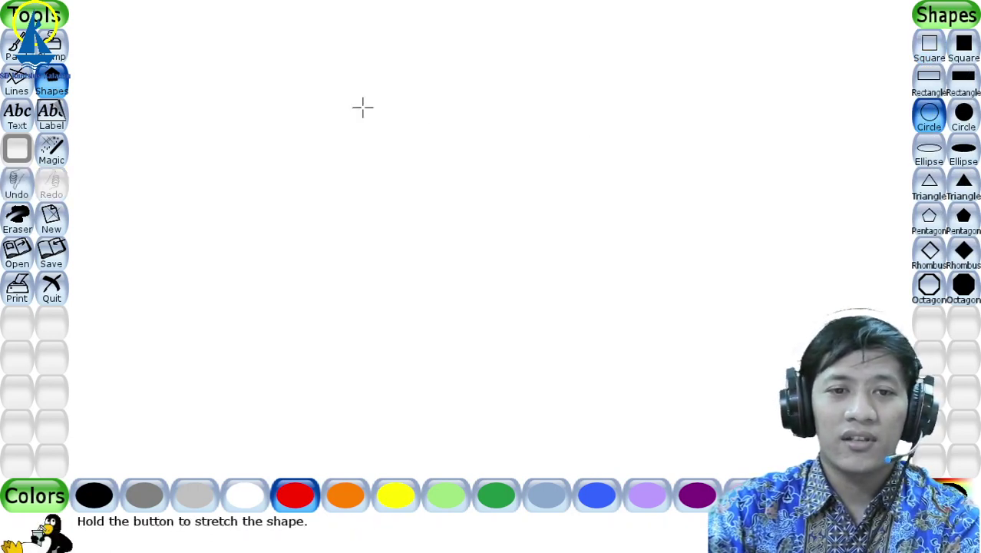
{"action": "left_click", "coordinate": [430, 110]}
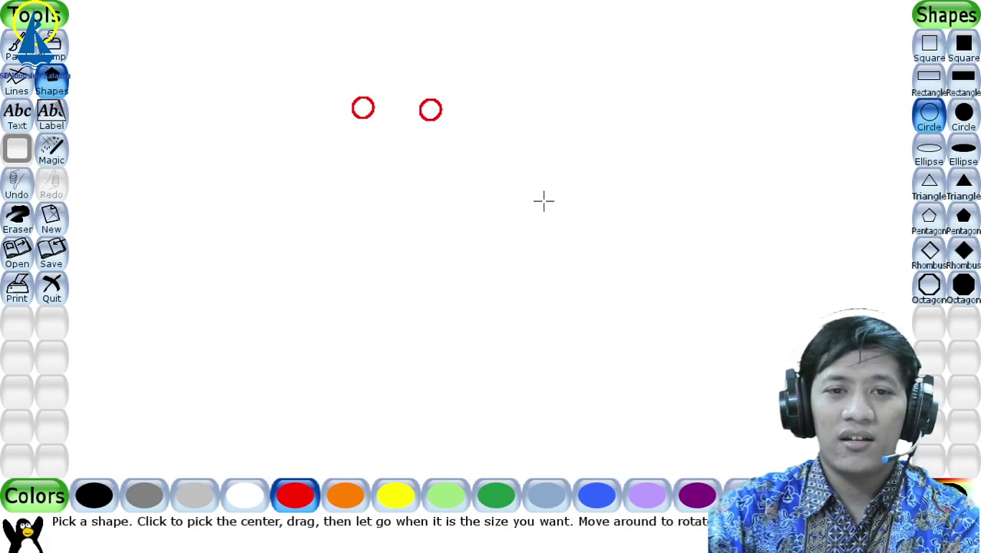
Step: Draw four larger red outline circles of different sizes around the two small ones, the biggest one in the canvas center
{"action": "left_click_drag", "start_coordinate": [497, 140], "coordinate": [557, 164]}
{"action": "left_click_drag", "start_coordinate": [309, 208], "coordinate": [408, 279]}
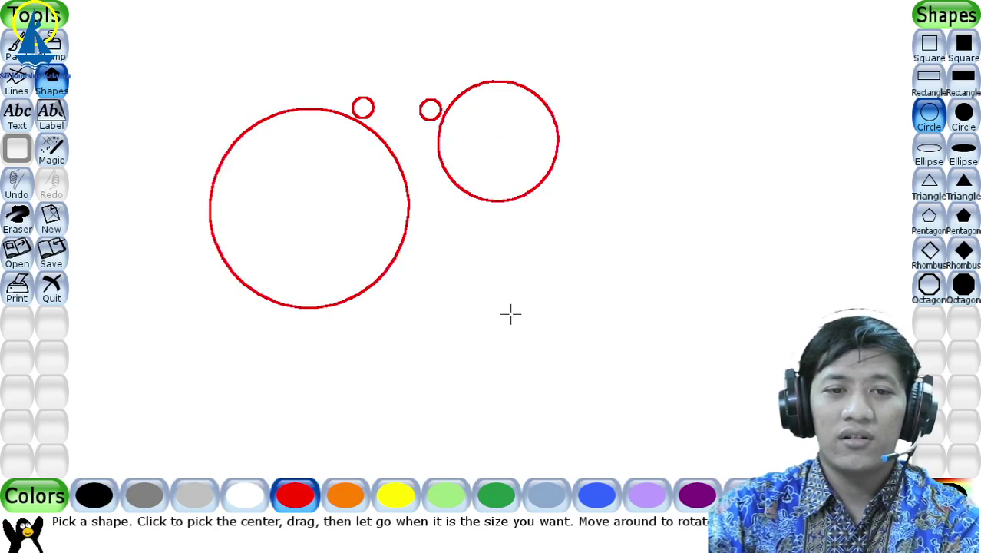
{"action": "left_click_drag", "start_coordinate": [468, 267], "coordinate": [667, 341]}
{"action": "left_click_drag", "start_coordinate": [690, 144], "coordinate": [711, 215]}
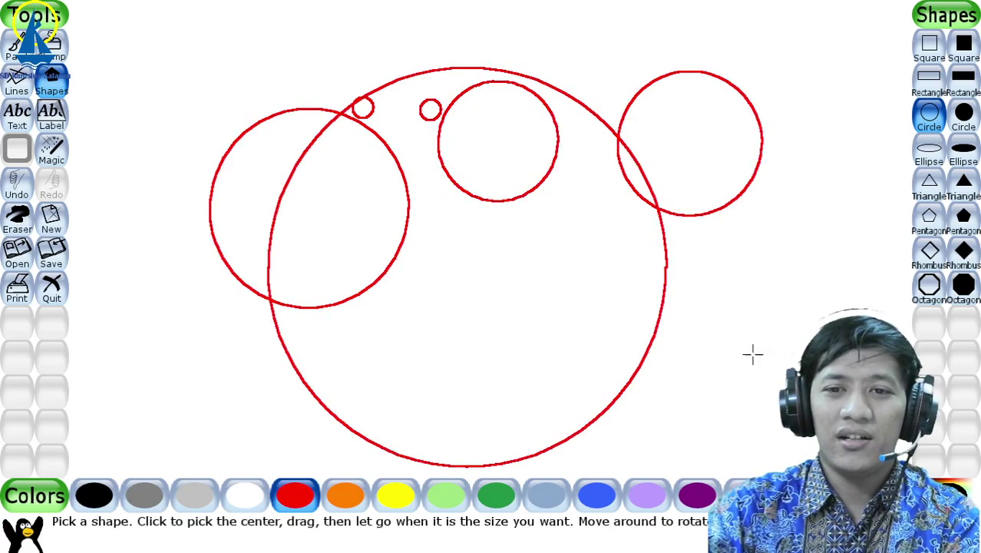
Step: Draw two rotated red outline pentagons overlapping the right and lower right parts of the biggest circle
{"action": "left_click_drag", "start_coordinate": [624, 258], "coordinate": [694, 336]}
{"action": "left_click", "coordinate": [630, 320]}
{"action": "left_click_drag", "start_coordinate": [555, 371], "coordinate": [718, 326]}
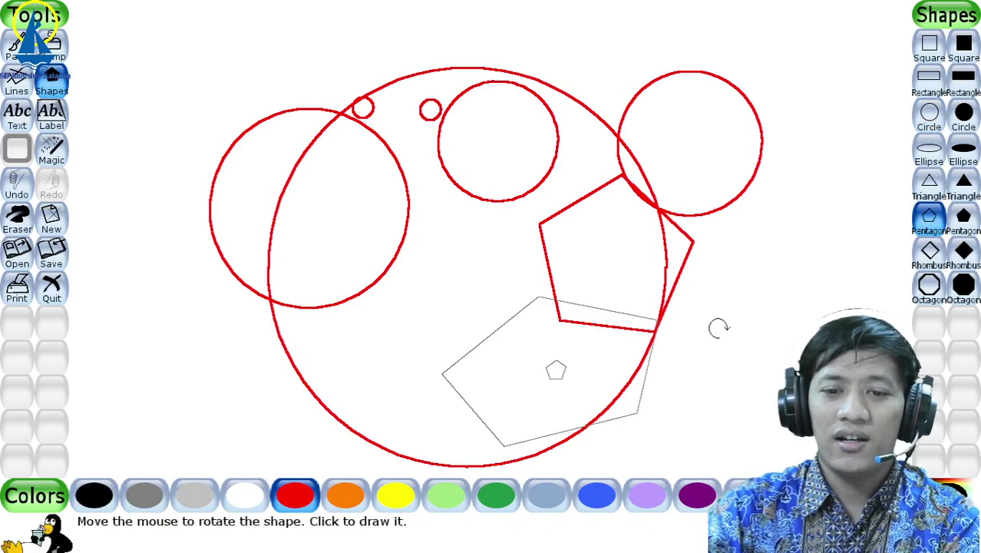
{"action": "left_click", "coordinate": [711, 324]}
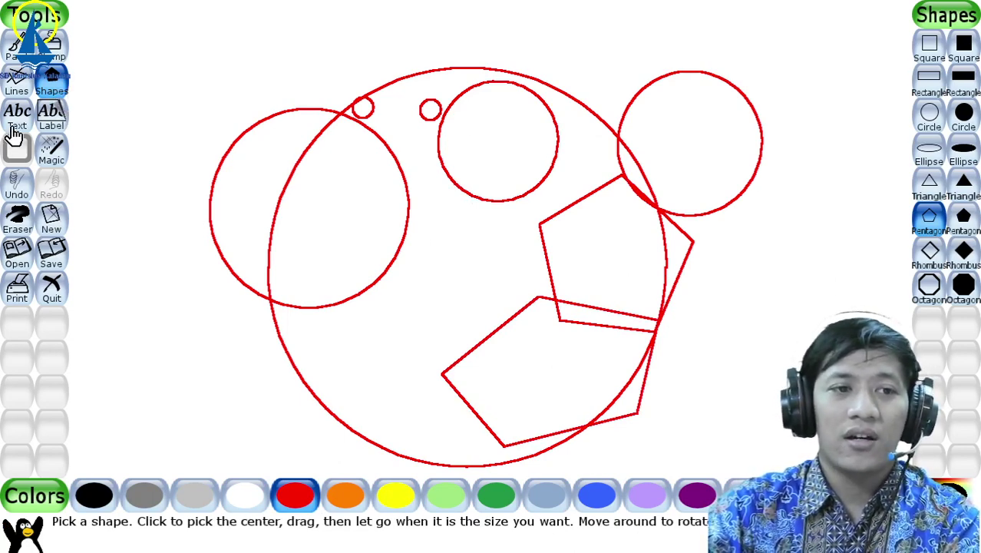
Step: Undo both pentagons and all the circles so that the canvas is blank
{"action": "left_click", "coordinate": [17, 184]}
{"action": "left_click", "coordinate": [17, 184]}
{"action": "left_click", "coordinate": [17, 185]}
{"action": "left_click", "coordinate": [17, 184]}
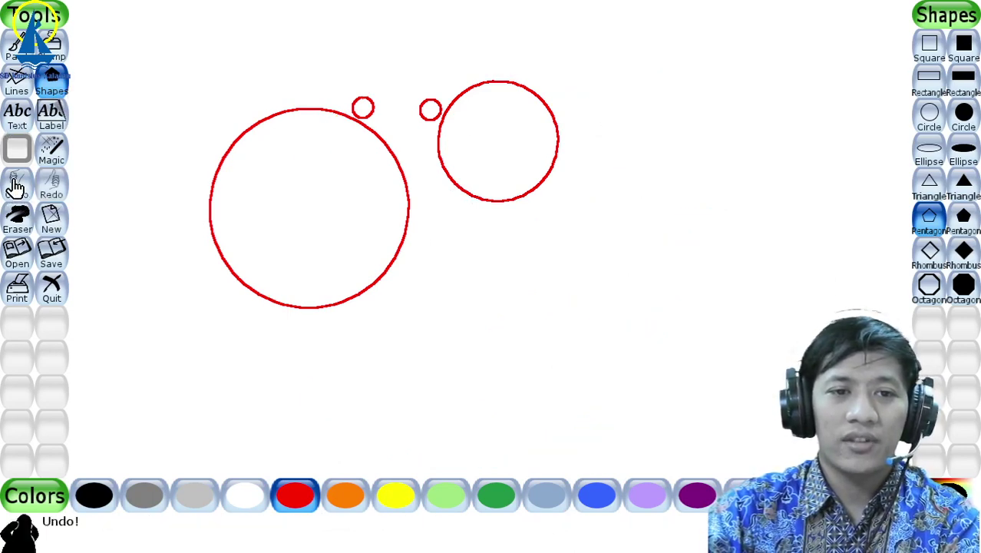
{"action": "left_click", "coordinate": [17, 184]}
{"action": "left_click", "coordinate": [17, 184]}
{"action": "left_click", "coordinate": [17, 184]}
{"action": "left_click", "coordinate": [17, 184]}
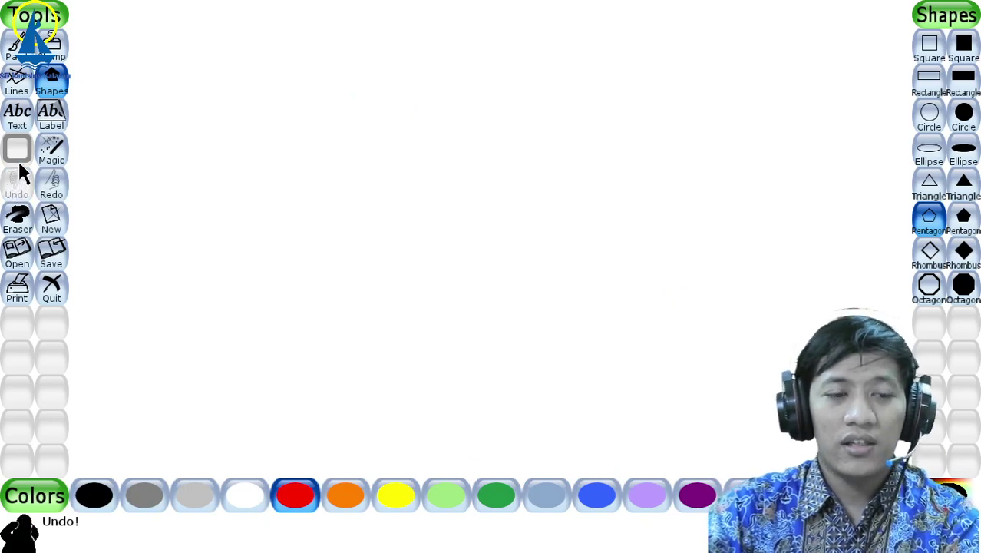
Step: Add the red text "sd kanisius kalasan" in the upper middle of the canvas using the slanted handwriting-style font
{"action": "left_click", "coordinate": [25, 130]}
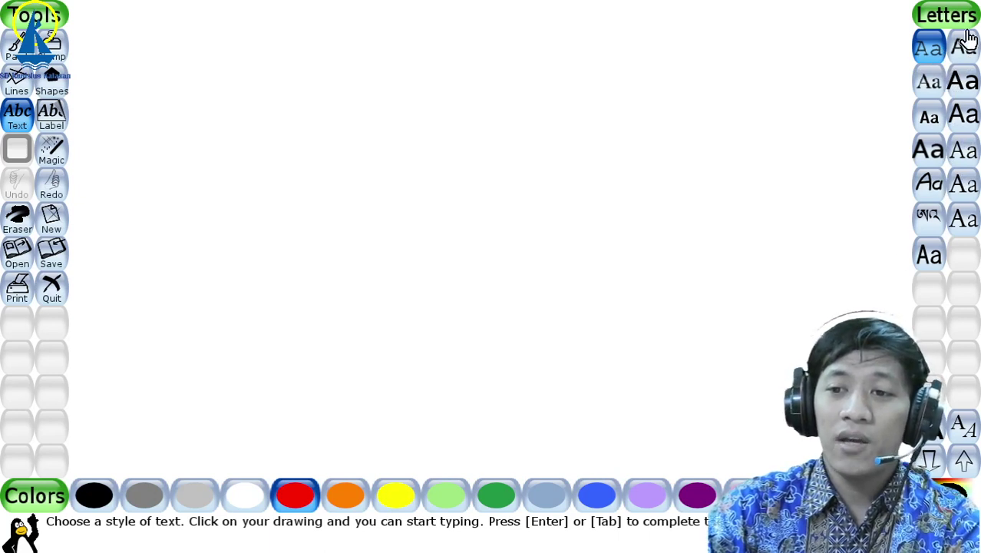
{"action": "left_click", "coordinate": [930, 187]}
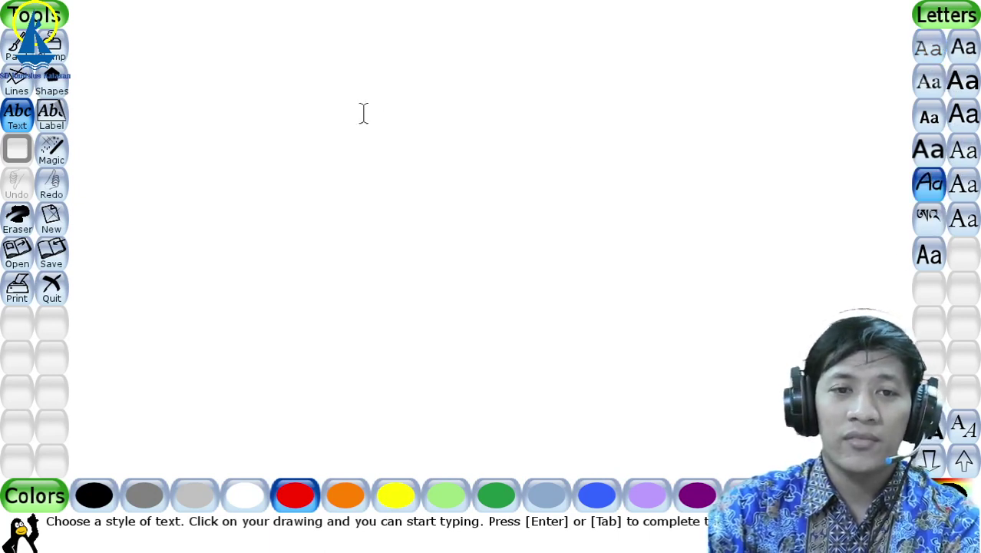
{"action": "left_click", "coordinate": [332, 115]}
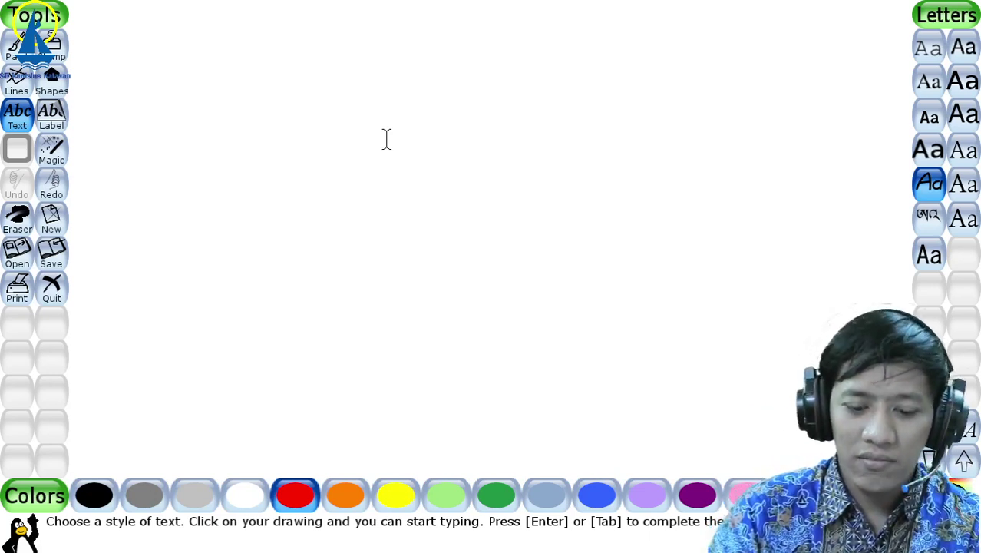
{"action": "type", "text": "sd"}
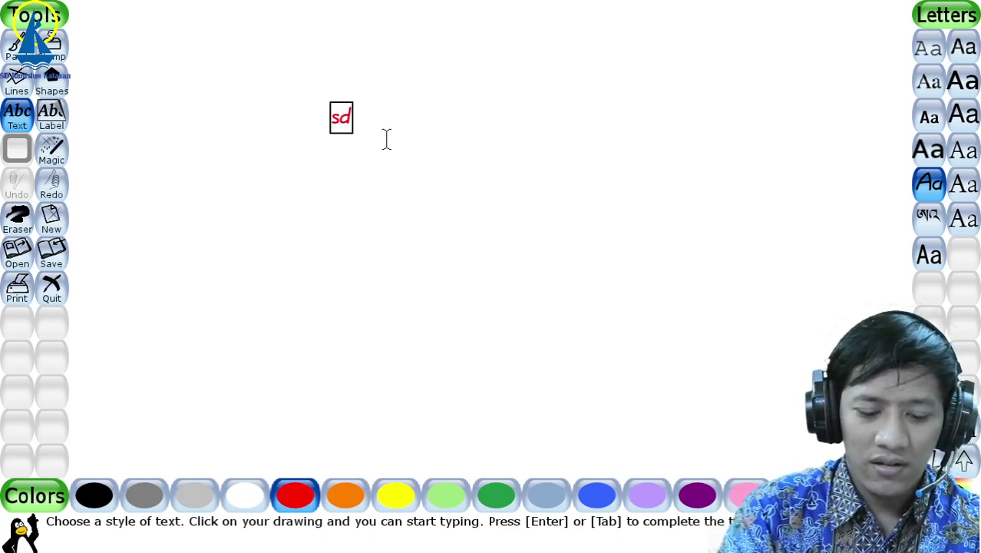
{"action": "type", "text": " kanisi"}
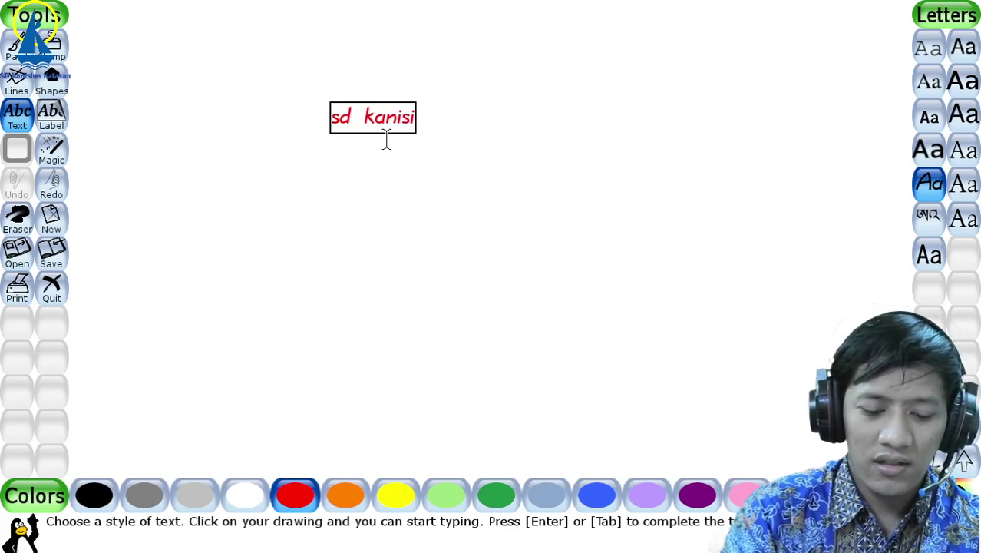
{"action": "type", "text": "us kala"}
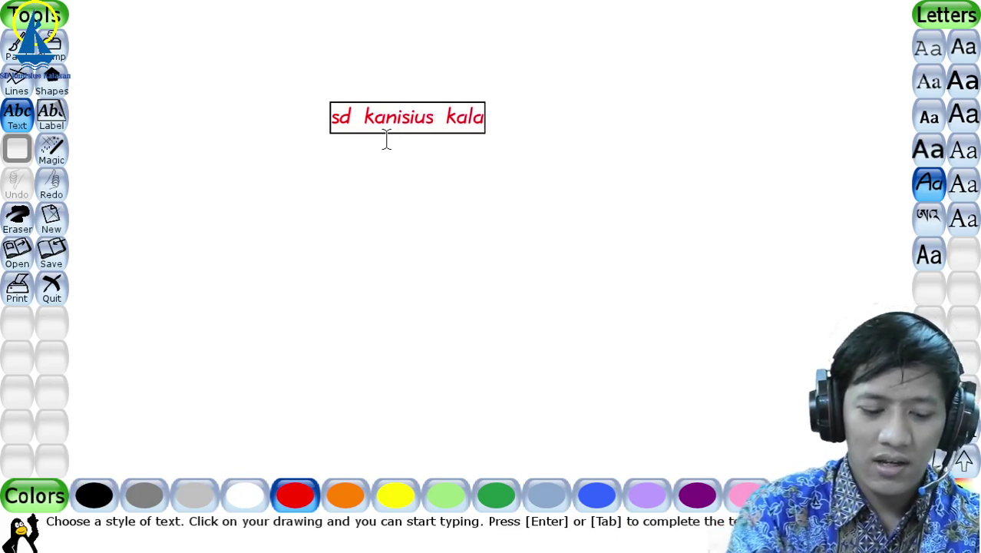
{"action": "type", "text": "san"}
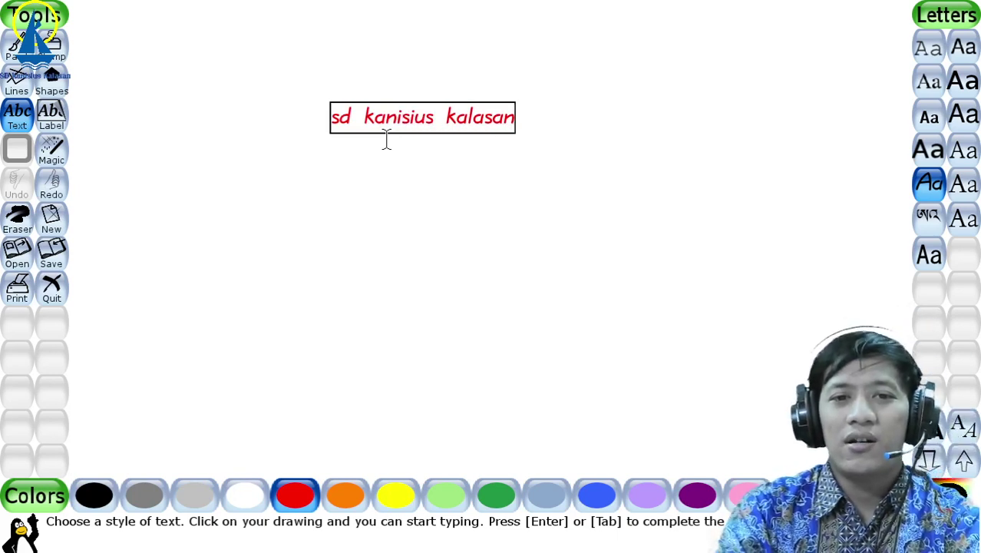
Step: Recolor the text in turn orange, yellow, dark green, blue and lavender, ending with purple
{"action": "left_click", "coordinate": [349, 501]}
{"action": "left_click", "coordinate": [407, 500]}
{"action": "left_click", "coordinate": [498, 499]}
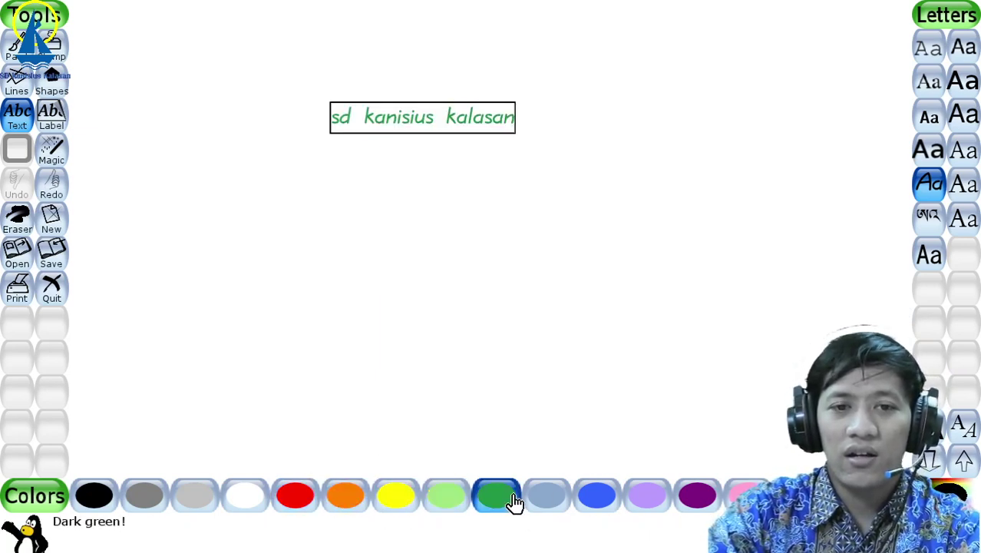
{"action": "left_click", "coordinate": [596, 499]}
{"action": "left_click", "coordinate": [647, 498]}
{"action": "left_click", "coordinate": [693, 499]}
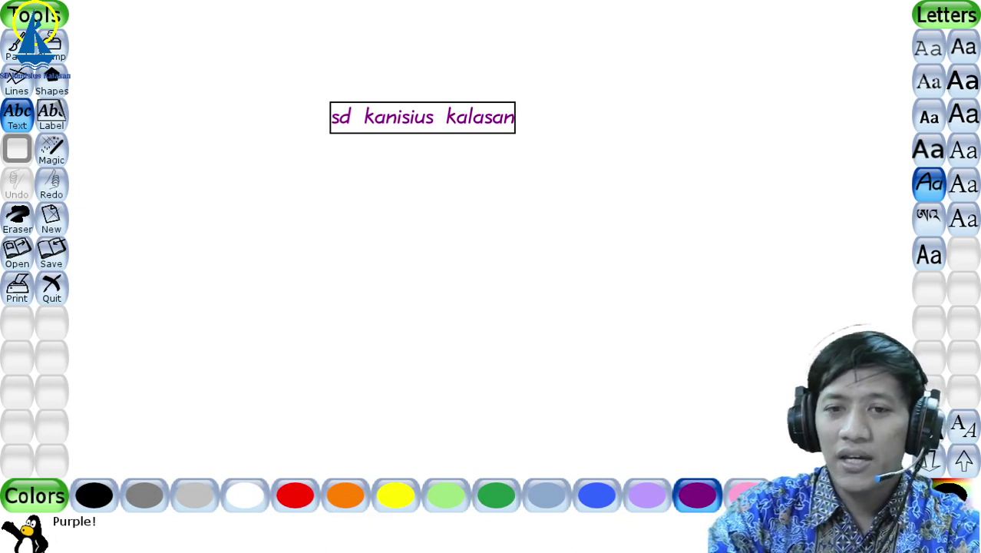
Step: Enlarge and shrink the purple text repeatedly, ending several sizes larger than it was originally
{"action": "left_click", "coordinate": [963, 464]}
{"action": "left_click", "coordinate": [963, 464]}
{"action": "left_click", "coordinate": [964, 464]}
{"action": "left_click", "coordinate": [964, 464]}
{"action": "left_click", "coordinate": [964, 464]}
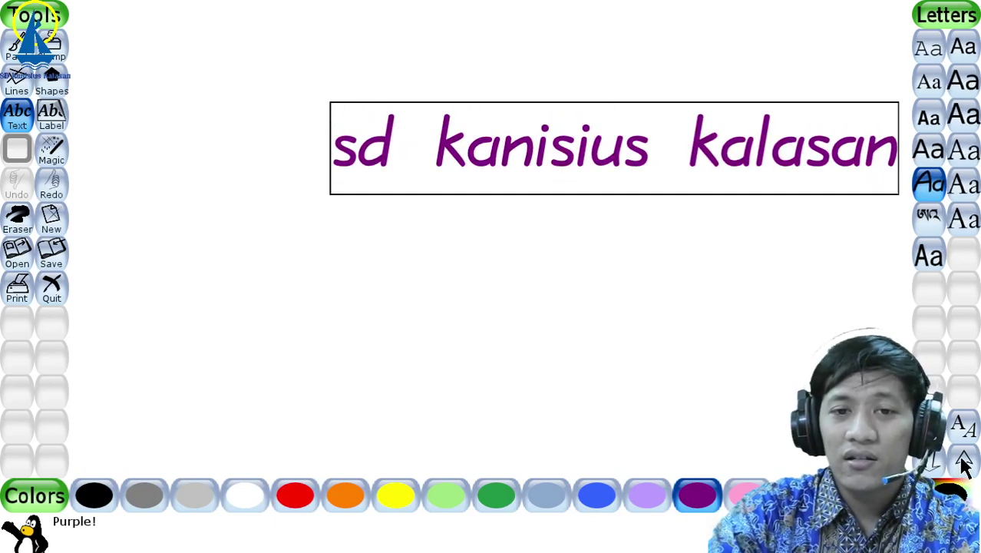
{"action": "left_click", "coordinate": [930, 467]}
{"action": "left_click", "coordinate": [930, 467]}
{"action": "left_click", "coordinate": [930, 466]}
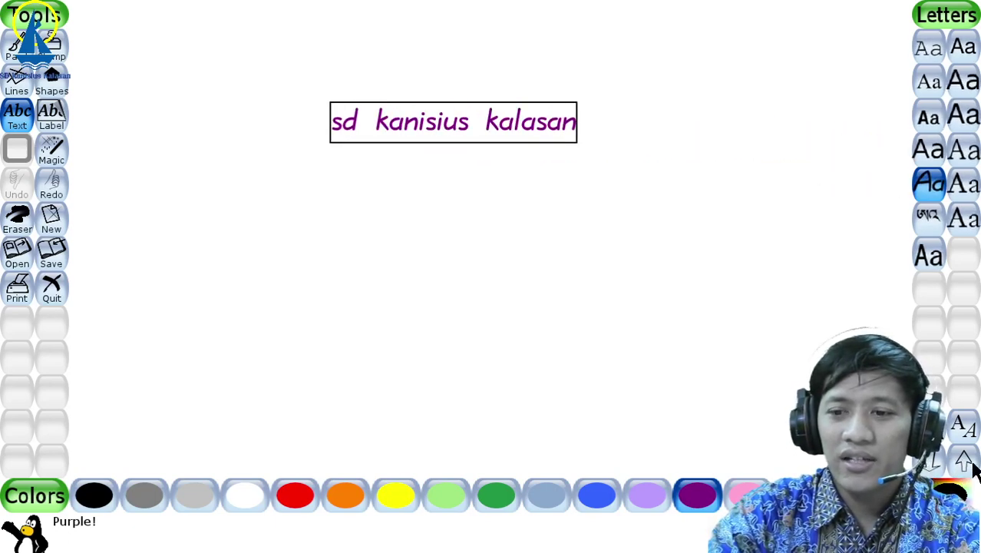
{"action": "left_click", "coordinate": [963, 465]}
{"action": "left_click", "coordinate": [963, 464]}
{"action": "left_click", "coordinate": [963, 464]}
{"action": "left_click", "coordinate": [931, 467]}
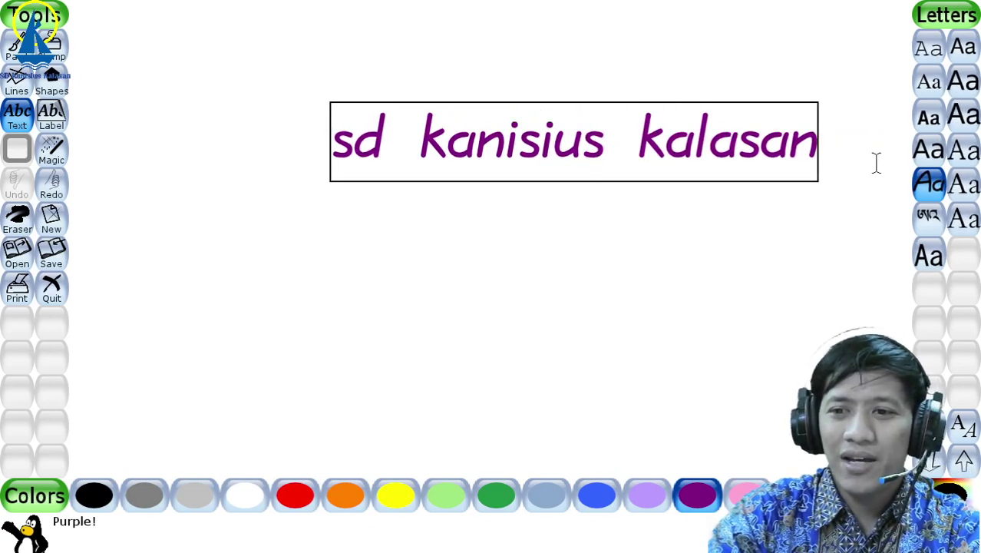
Step: Try several serif and sans-serif fonts on the purple text and return it to the slanted handwriting-style font
{"action": "left_click", "coordinate": [930, 257]}
{"action": "left_click", "coordinate": [961, 221]}
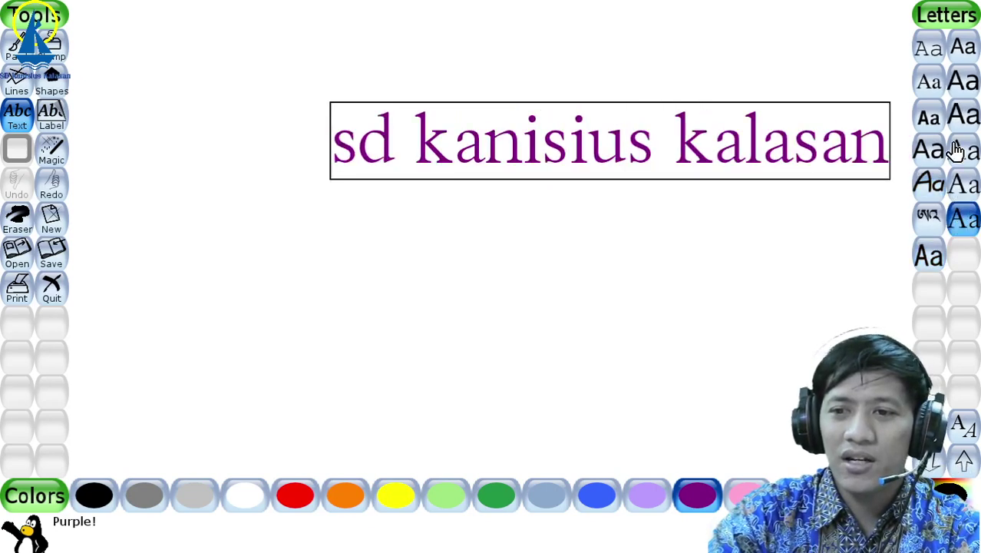
{"action": "left_click", "coordinate": [956, 149]}
{"action": "left_click", "coordinate": [927, 85]}
{"action": "left_click", "coordinate": [963, 81]}
{"action": "left_click", "coordinate": [969, 49]}
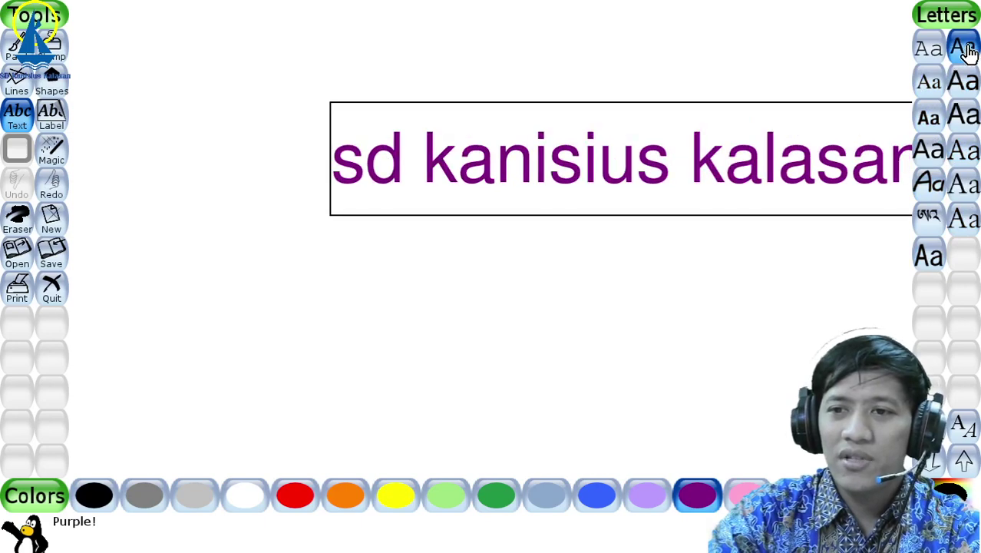
{"action": "left_click", "coordinate": [963, 150]}
{"action": "left_click", "coordinate": [928, 185]}
{"action": "left_click", "coordinate": [929, 216]}
{"action": "left_click", "coordinate": [929, 184]}
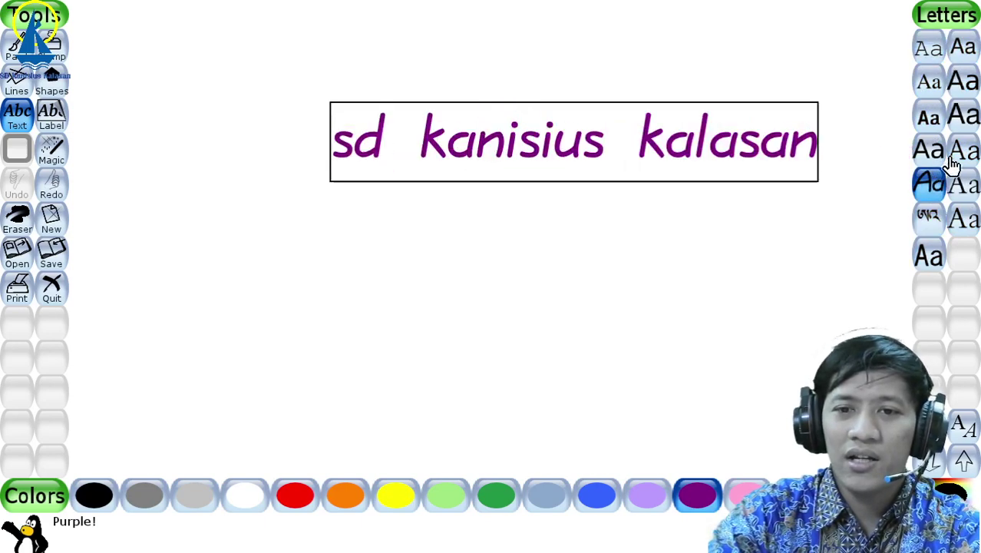
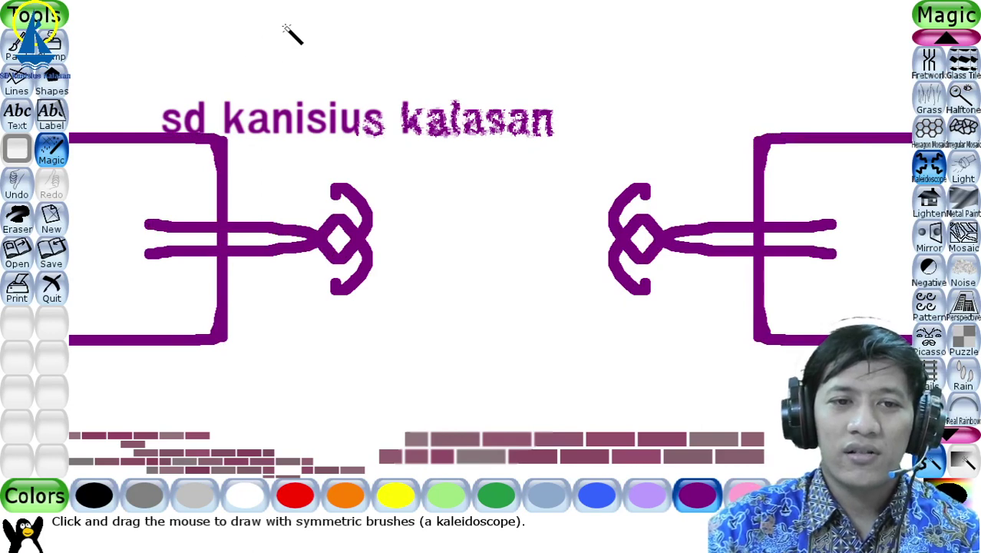
Step: Draw more mirrored purple Kaleidoscope strokes across the text, the existing pattern and the brick rows
{"action": "left_click", "coordinate": [145, 51]}
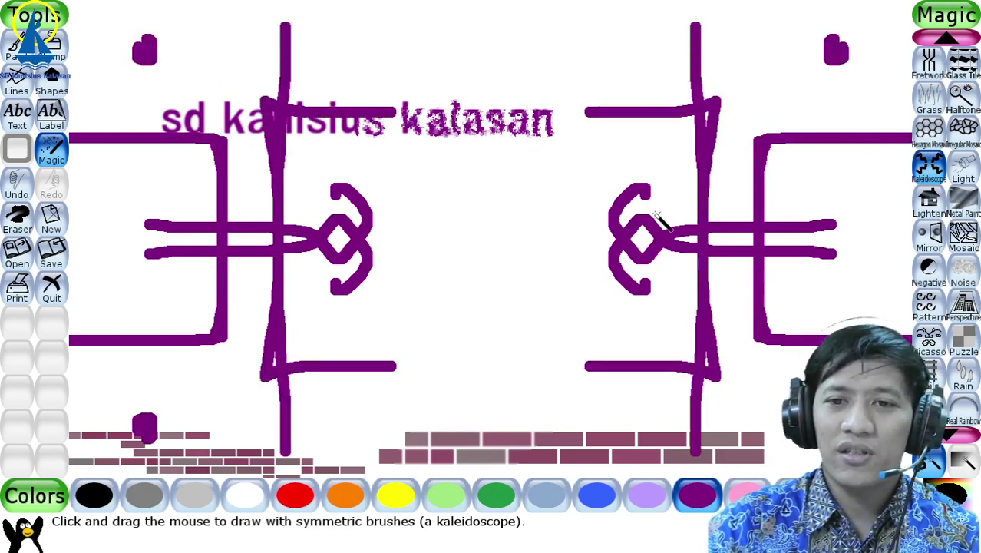
{"action": "mouse_move", "coordinate": [485, 39]}
{"action": "left_mouse_down"}
{"action": "mouse_move", "coordinate": [417, 47]}
{"action": "mouse_move", "coordinate": [455, 143]}
{"action": "mouse_move", "coordinate": [368, 223]}
{"action": "left_mouse_up"}
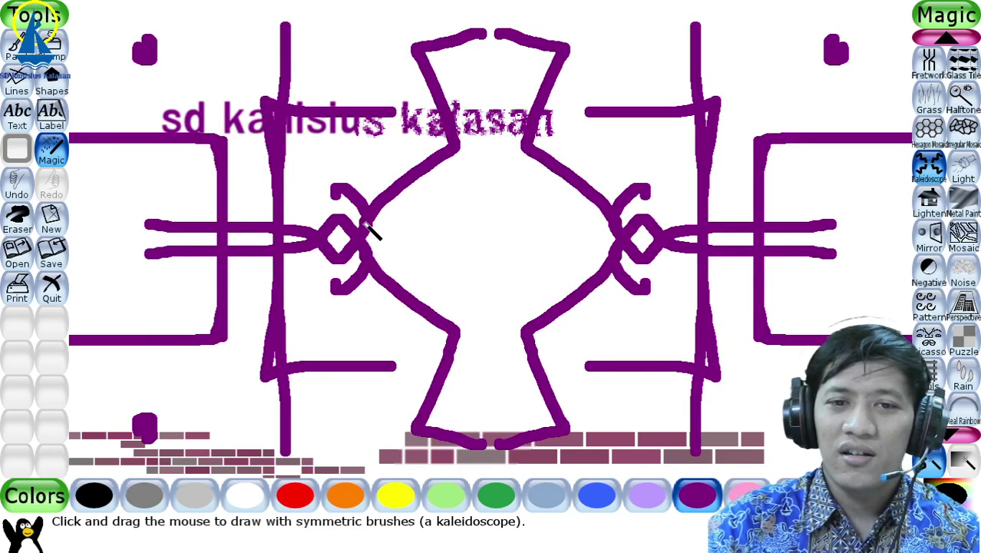
Step: Undo the Kaleidoscope strokes, the other magic effects, the brick rows and the text until the canvas is blank
{"action": "left_click", "coordinate": [17, 192]}
{"action": "left_click", "coordinate": [17, 191]}
{"action": "left_click", "coordinate": [18, 195]}
{"action": "left_click", "coordinate": [17, 195]}
{"action": "left_click", "coordinate": [17, 195]}
{"action": "left_click", "coordinate": [18, 195]}
{"action": "left_click", "coordinate": [18, 195]}
{"action": "left_click", "coordinate": [18, 195]}
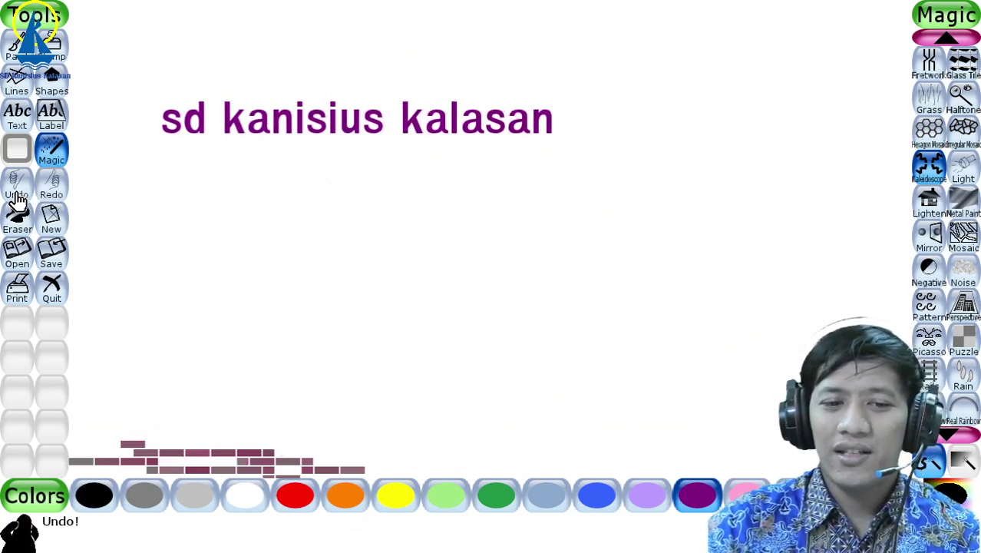
{"action": "left_click", "coordinate": [18, 195]}
{"action": "left_click", "coordinate": [18, 194]}
{"action": "left_click", "coordinate": [18, 195]}
{"action": "left_click", "coordinate": [17, 195]}
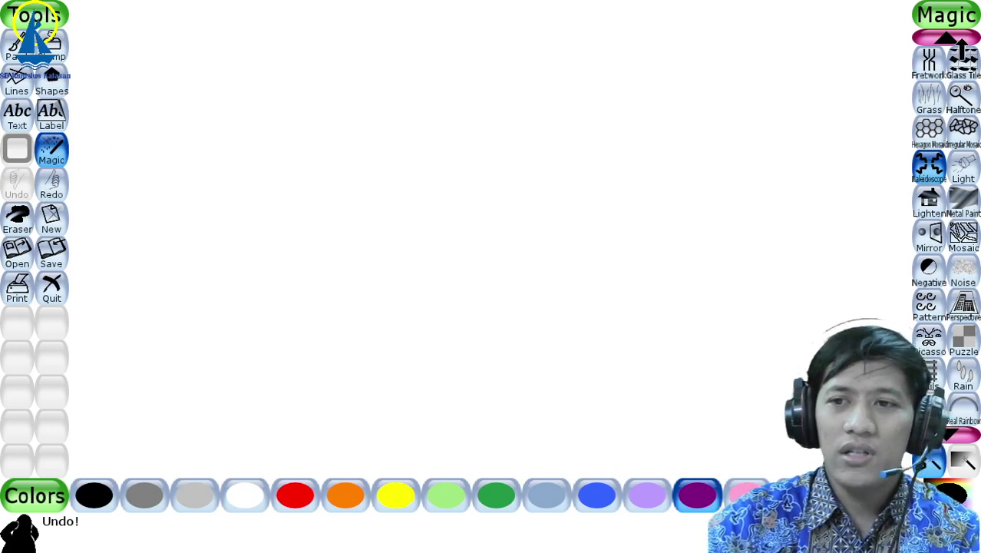
Step: Draw three purple Kaleidoscope strokes on the blank canvas: one near the center, a wavy vertical one and a crossing diagonal one
{"action": "left_click", "coordinate": [964, 68]}
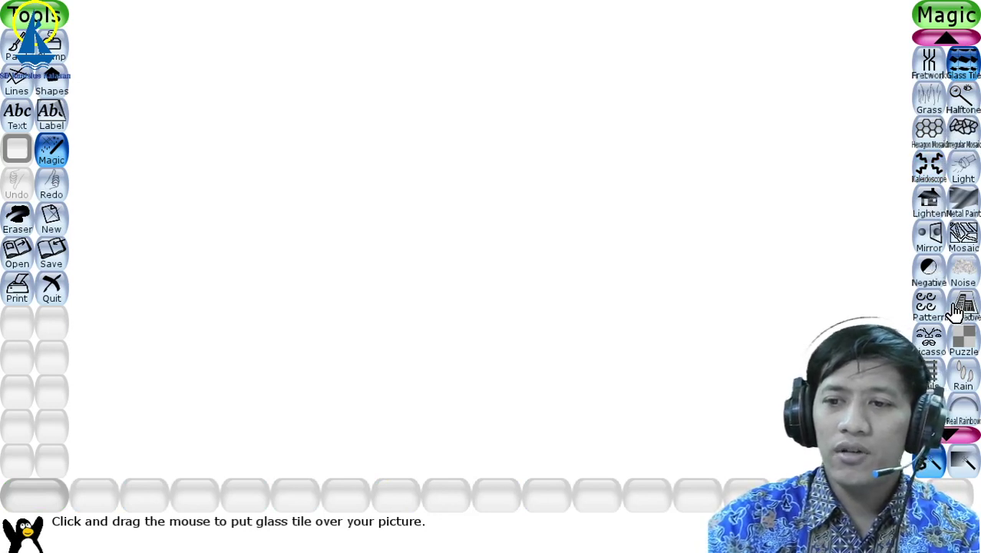
{"action": "left_click", "coordinate": [928, 163]}
{"action": "left_click_drag", "start_coordinate": [261, 338], "coordinate": [453, 321]}
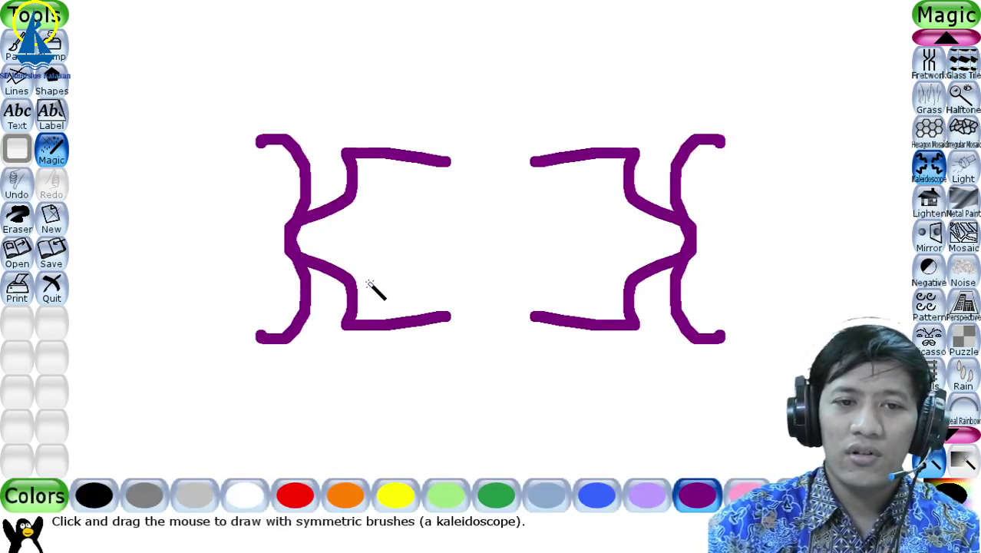
{"action": "left_click_drag", "start_coordinate": [182, 47], "coordinate": [152, 265]}
{"action": "left_click_drag", "start_coordinate": [100, 136], "coordinate": [393, 86]}
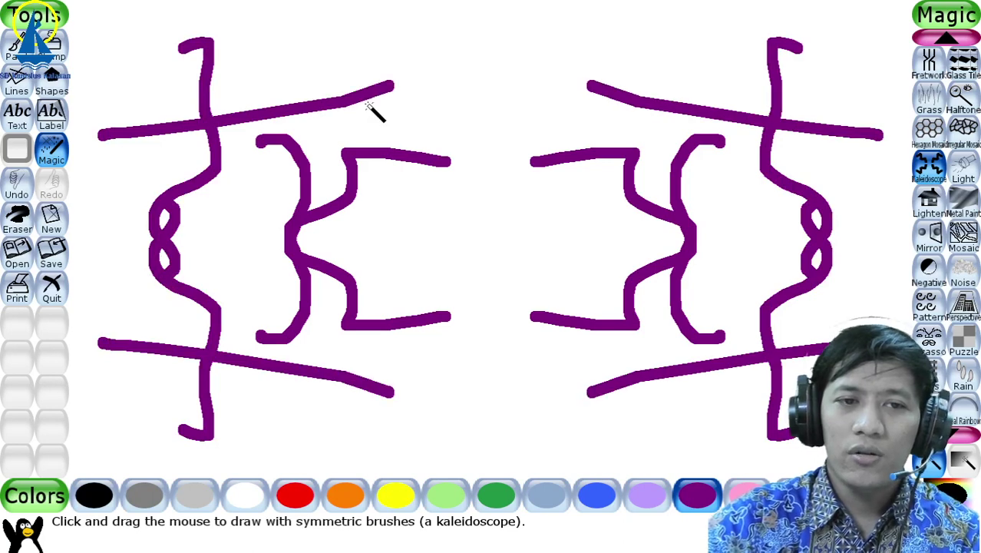
Step: Undo the last two Kaleidoscope strokes and redo both of them
{"action": "left_click", "coordinate": [14, 192]}
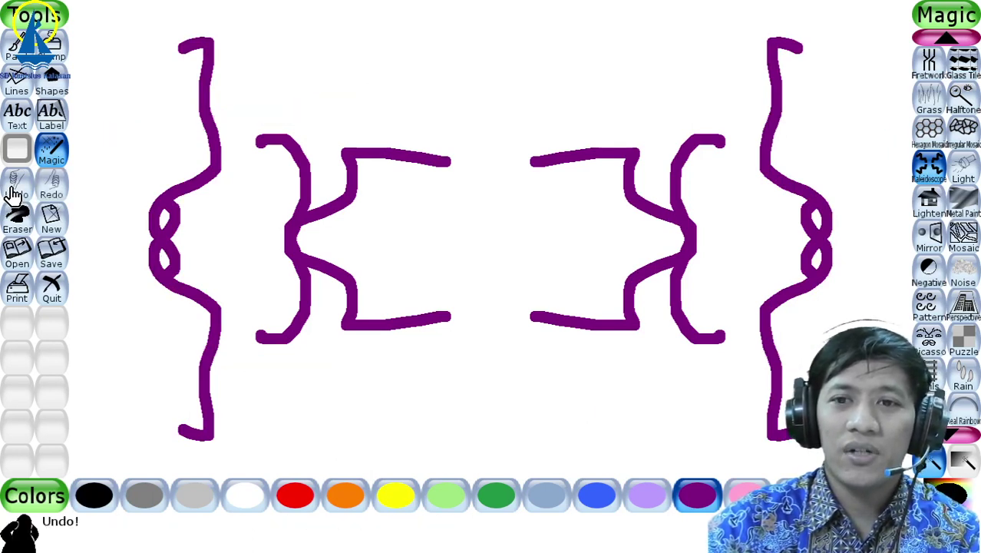
{"action": "left_click", "coordinate": [14, 193]}
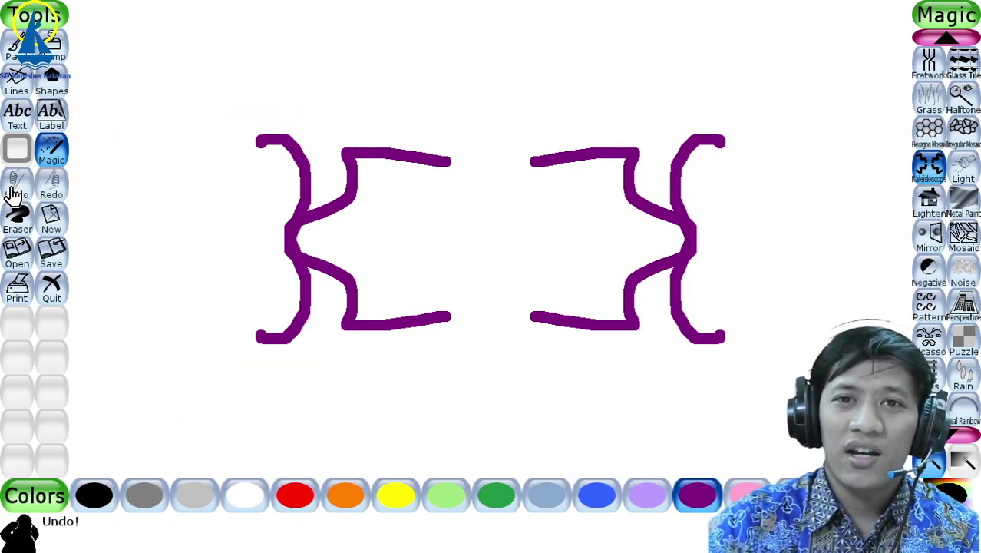
{"action": "left_click", "coordinate": [53, 198]}
{"action": "left_click", "coordinate": [55, 200]}
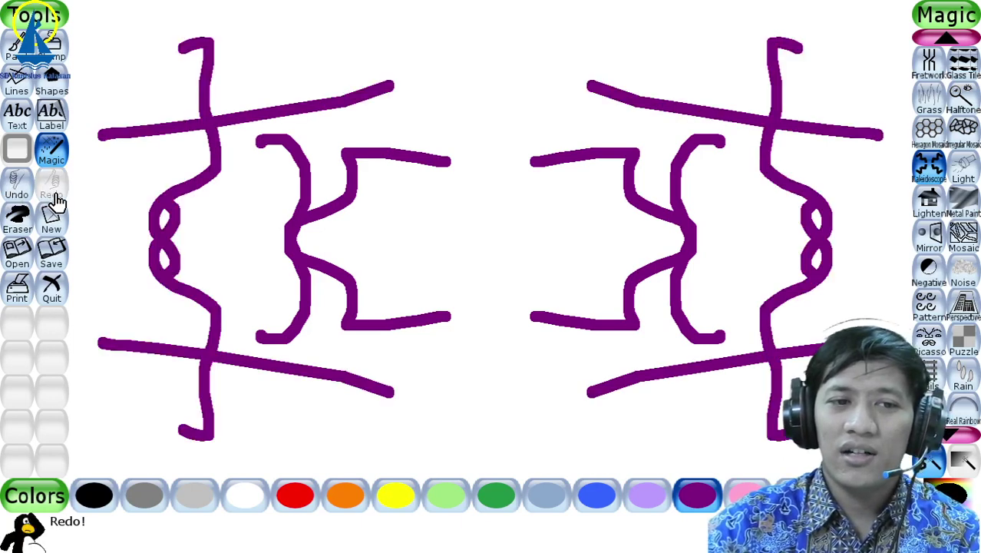
Step: Undo all three Kaleidoscope strokes, redo the first two, and undo them again to leave the canvas blank
{"action": "left_click", "coordinate": [23, 194]}
{"action": "left_click", "coordinate": [23, 194]}
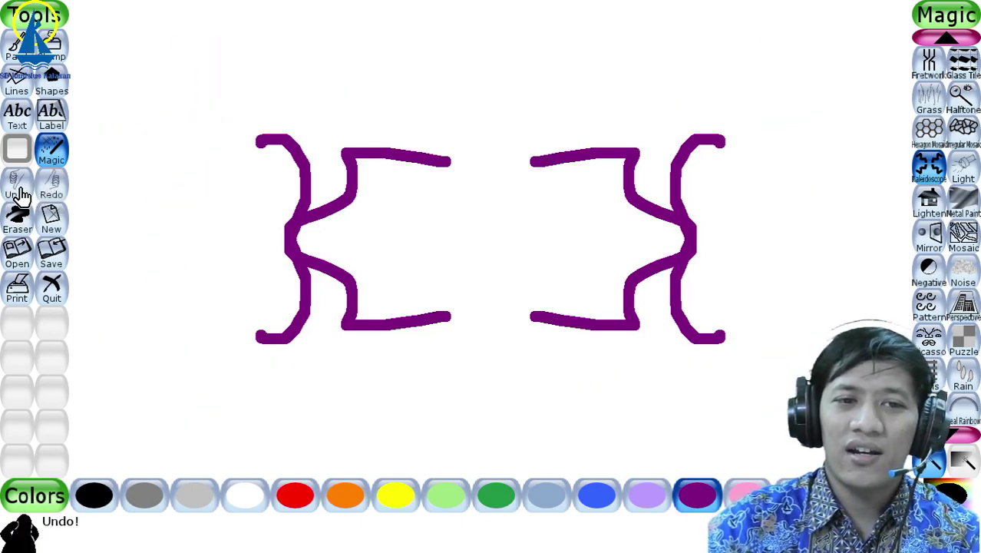
{"action": "left_click", "coordinate": [18, 192]}
{"action": "left_click", "coordinate": [47, 192]}
{"action": "left_click", "coordinate": [47, 191]}
{"action": "left_click", "coordinate": [18, 193]}
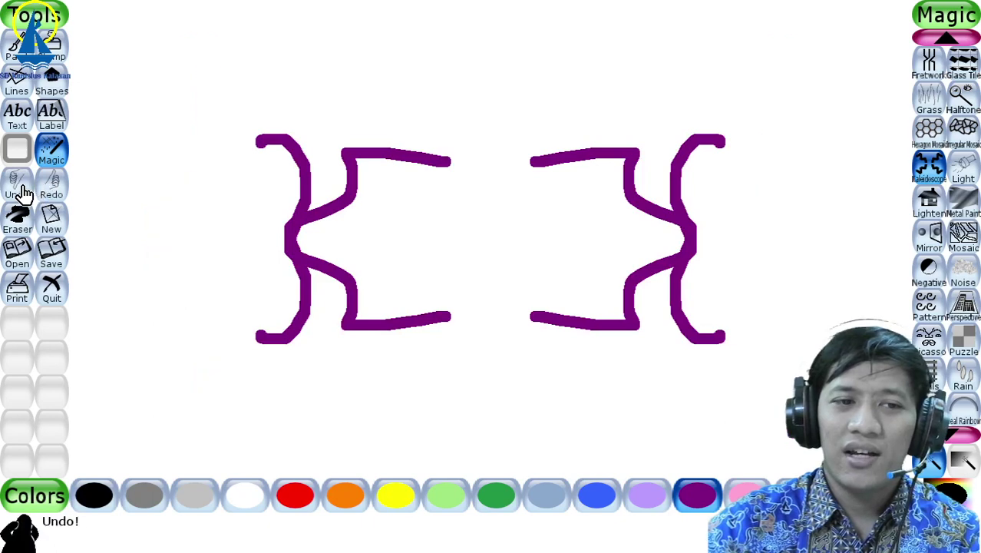
{"action": "left_click", "coordinate": [18, 193]}
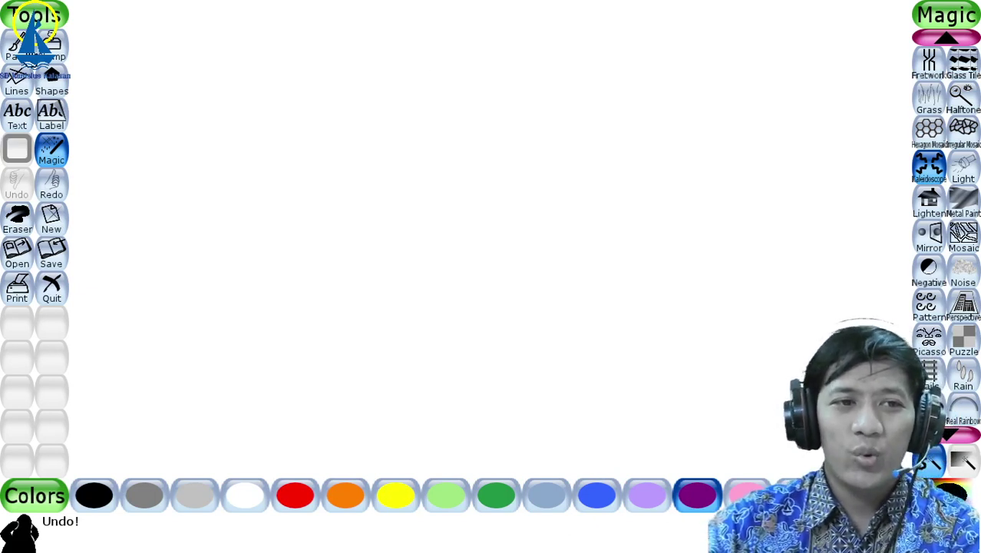
Step: Stamp three black cameras on the canvas: one left of center and two overlapping ones to its right
{"action": "left_click", "coordinate": [51, 45]}
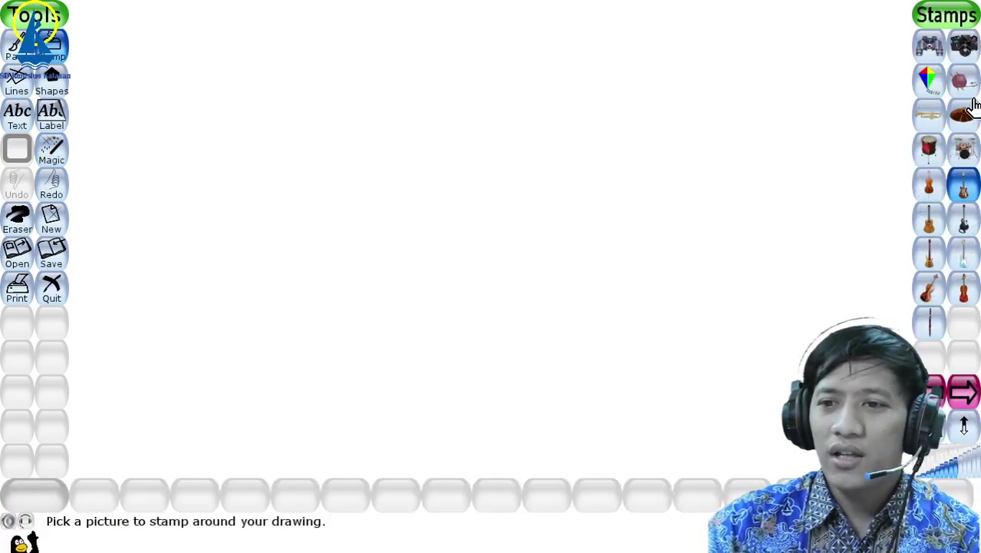
{"action": "left_click", "coordinate": [964, 47]}
{"action": "left_click", "coordinate": [397, 201]}
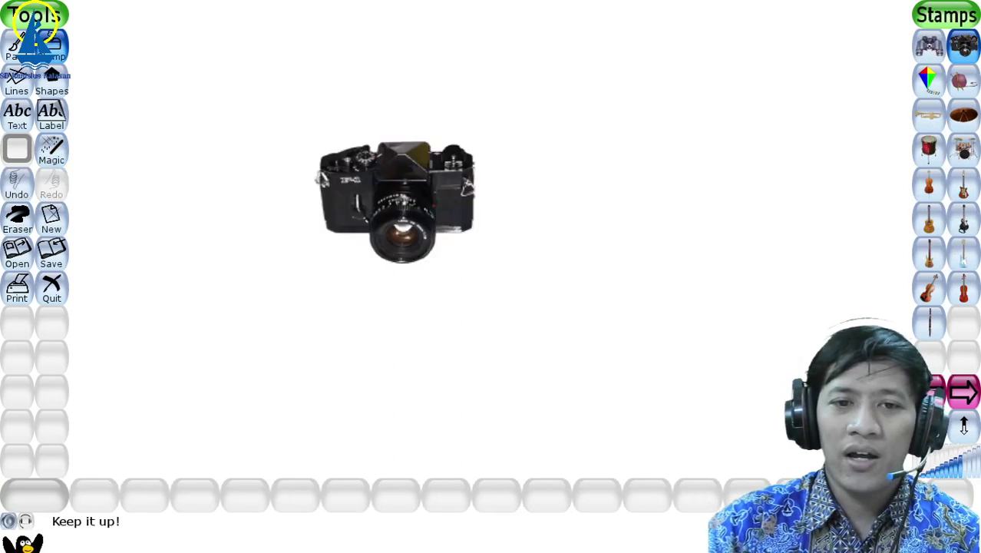
{"action": "left_click", "coordinate": [713, 199]}
{"action": "left_click", "coordinate": [617, 279]}
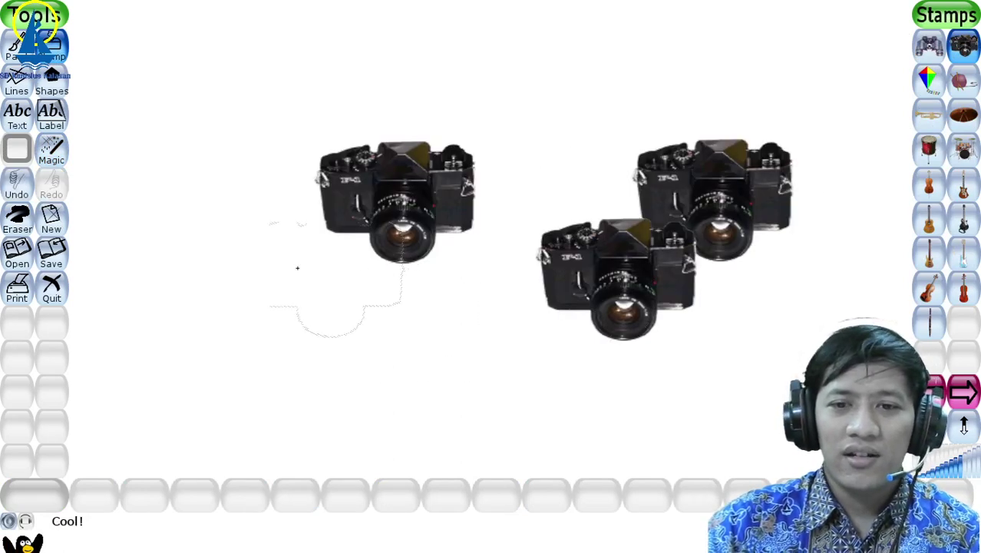
Step: Erase the leftmost camera completely with the largest square eraser
{"action": "left_click", "coordinate": [20, 219]}
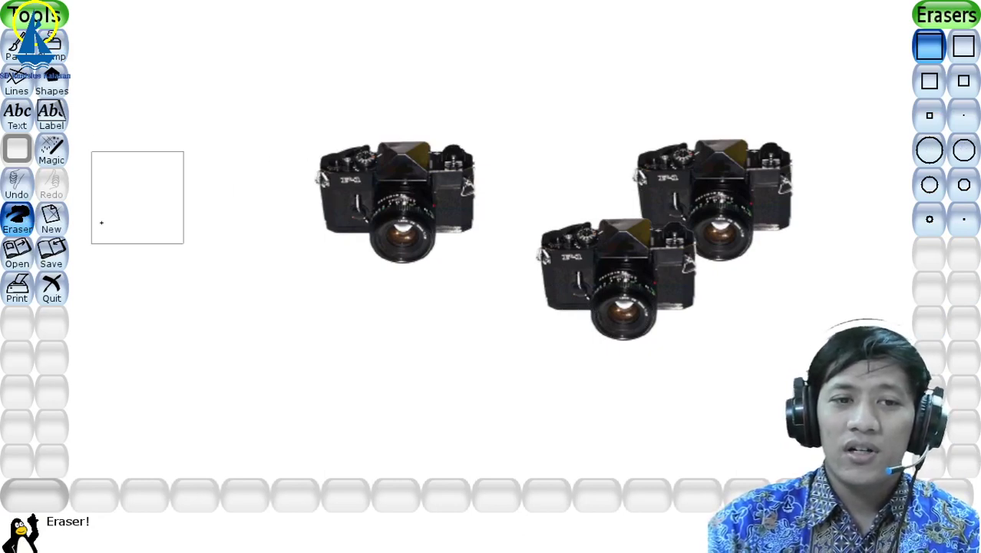
{"action": "mouse_move", "coordinate": [262, 221]}
{"action": "left_mouse_down"}
{"action": "mouse_move", "coordinate": [297, 105]}
{"action": "mouse_move", "coordinate": [287, 254]}
{"action": "mouse_move", "coordinate": [329, 199]}
{"action": "left_mouse_up"}
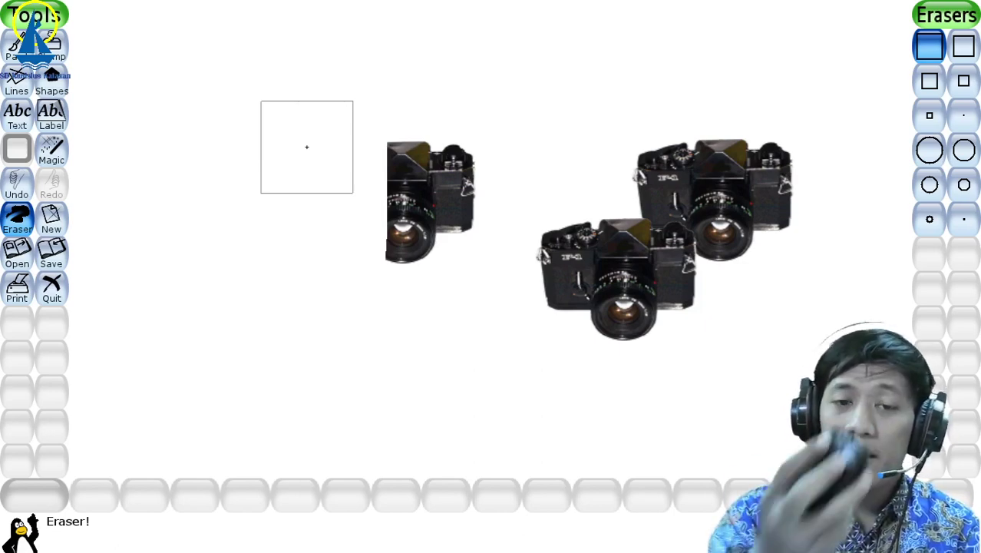
{"action": "mouse_move", "coordinate": [376, 133]}
{"action": "left_mouse_down"}
{"action": "mouse_move", "coordinate": [428, 125]}
{"action": "mouse_move", "coordinate": [394, 168]}
{"action": "mouse_move", "coordinate": [466, 162]}
{"action": "mouse_move", "coordinate": [383, 243]}
{"action": "left_mouse_up"}
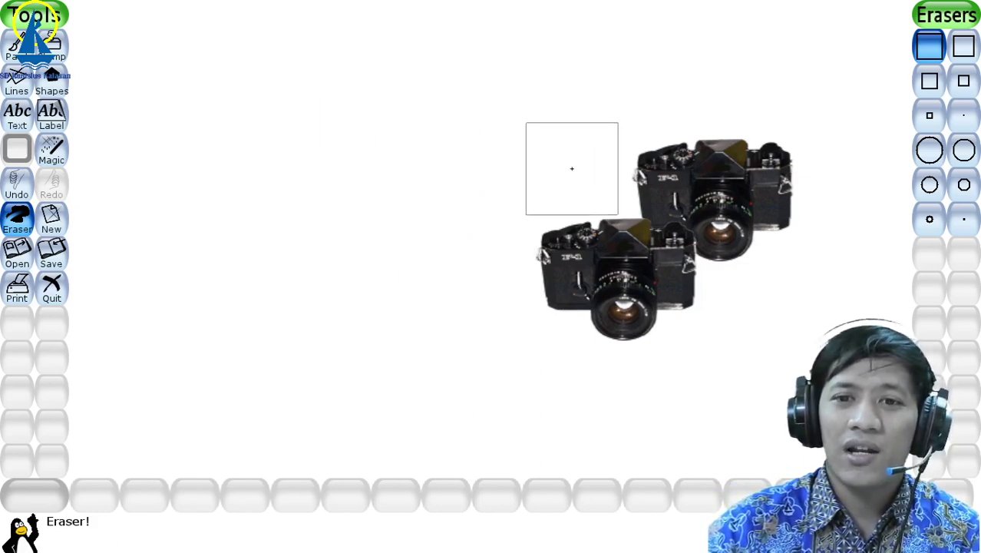
Step: Erase the two remaining overlapping cameras with the largest square eraser
{"action": "mouse_move", "coordinate": [572, 166]}
{"action": "left_mouse_down"}
{"action": "mouse_move", "coordinate": [728, 157]}
{"action": "mouse_move", "coordinate": [599, 198]}
{"action": "mouse_move", "coordinate": [798, 173]}
{"action": "mouse_move", "coordinate": [753, 221]}
{"action": "mouse_move", "coordinate": [617, 297]}
{"action": "mouse_move", "coordinate": [612, 284]}
{"action": "mouse_move", "coordinate": [691, 212]}
{"action": "left_mouse_up"}
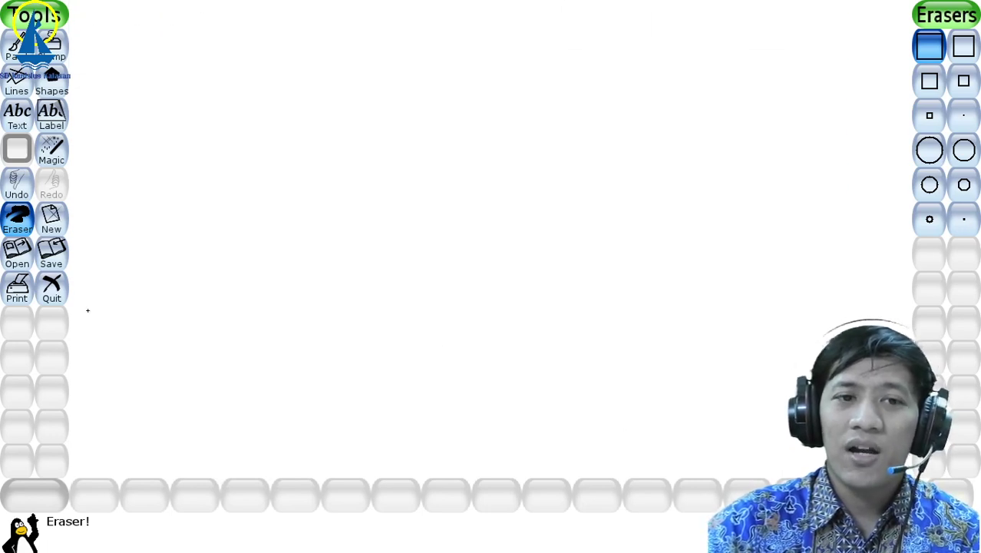
Step: Start a new drawing with a solid blue background, discarding the current picture without saving
{"action": "left_click", "coordinate": [51, 219]}
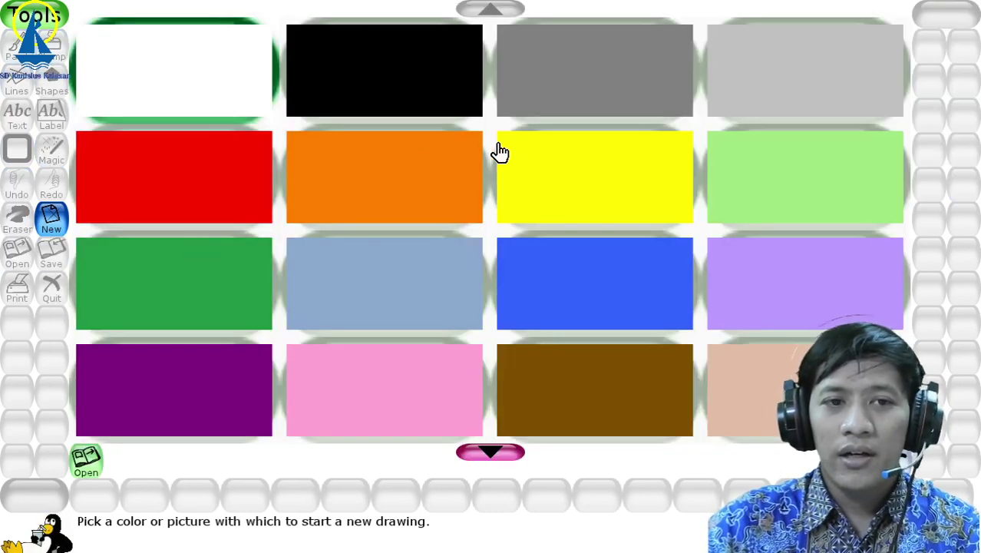
{"action": "left_click", "coordinate": [370, 65]}
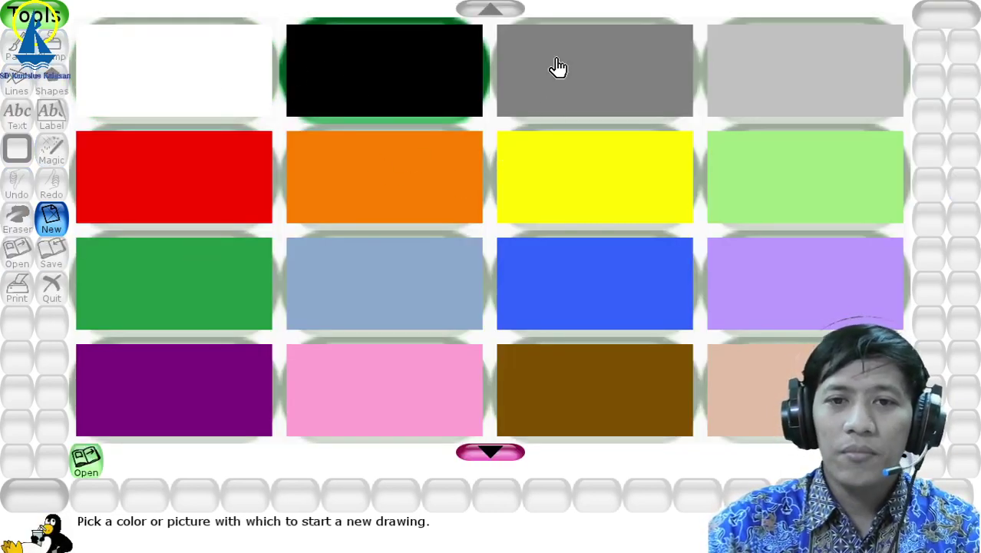
{"action": "left_click", "coordinate": [152, 170]}
{"action": "left_click", "coordinate": [514, 169]}
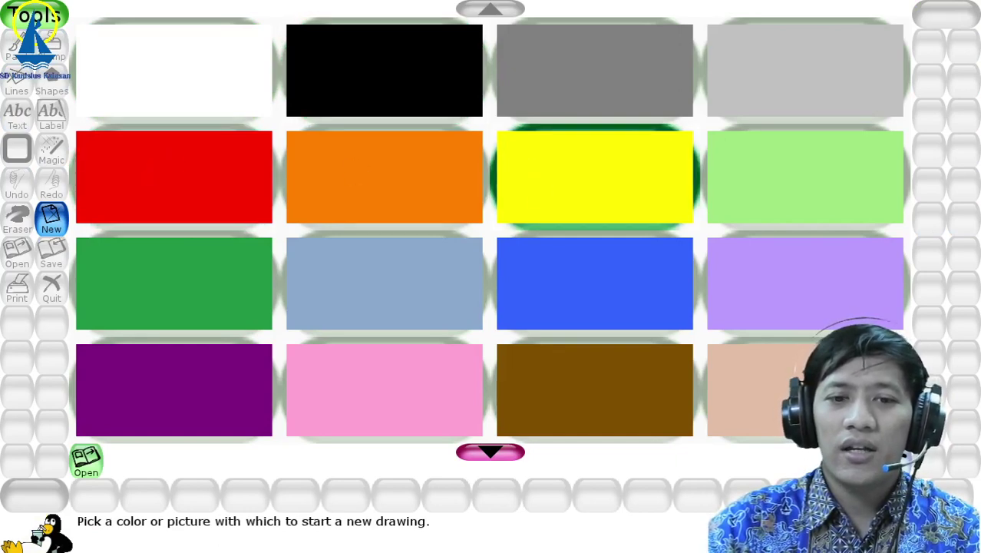
{"action": "left_click", "coordinate": [586, 295]}
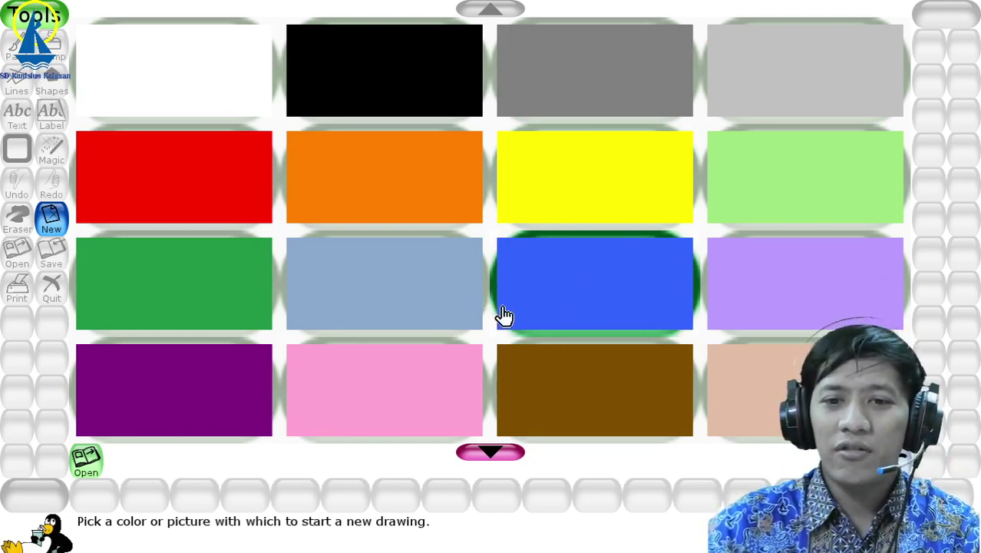
{"action": "left_click", "coordinate": [564, 301]}
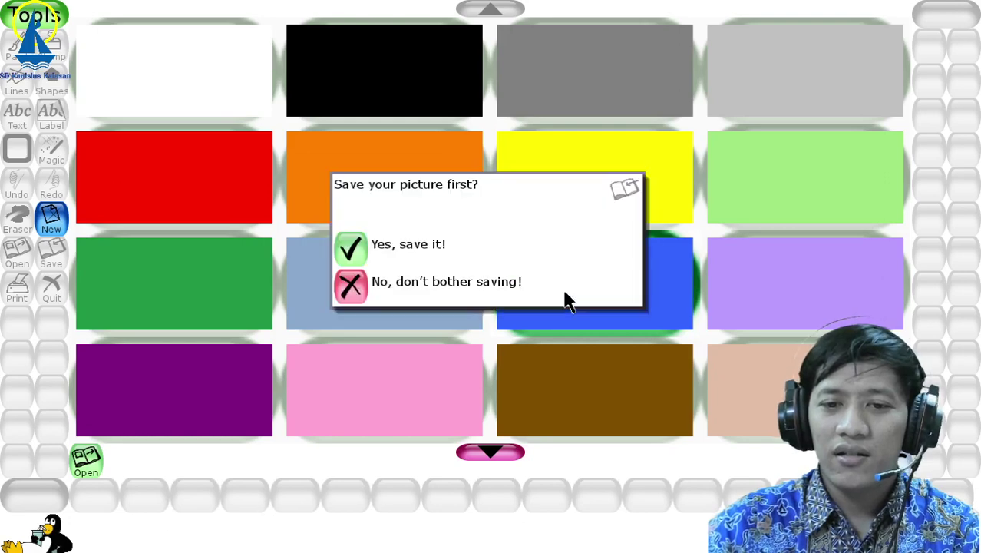
{"action": "left_click", "coordinate": [353, 288]}
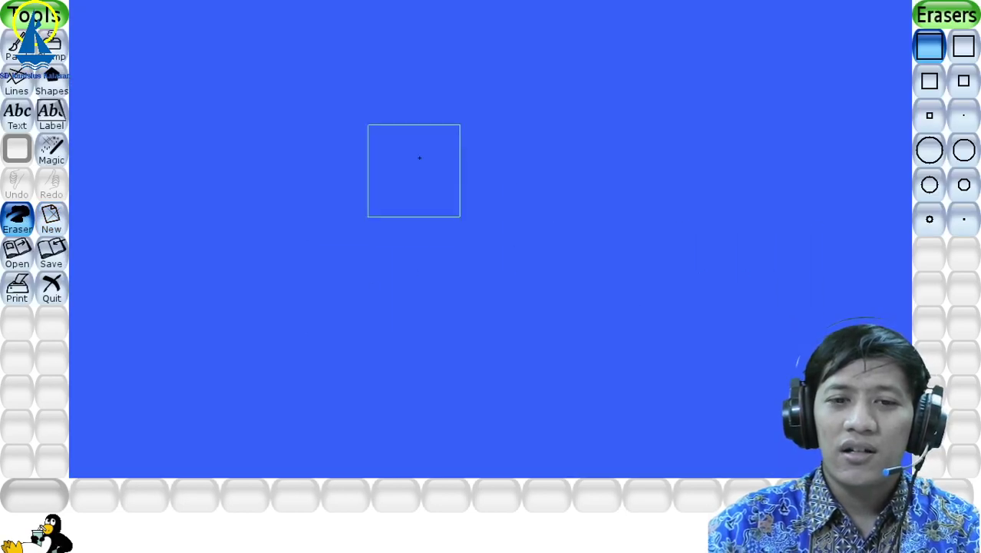
{"action": "left_click", "coordinate": [250, 145]}
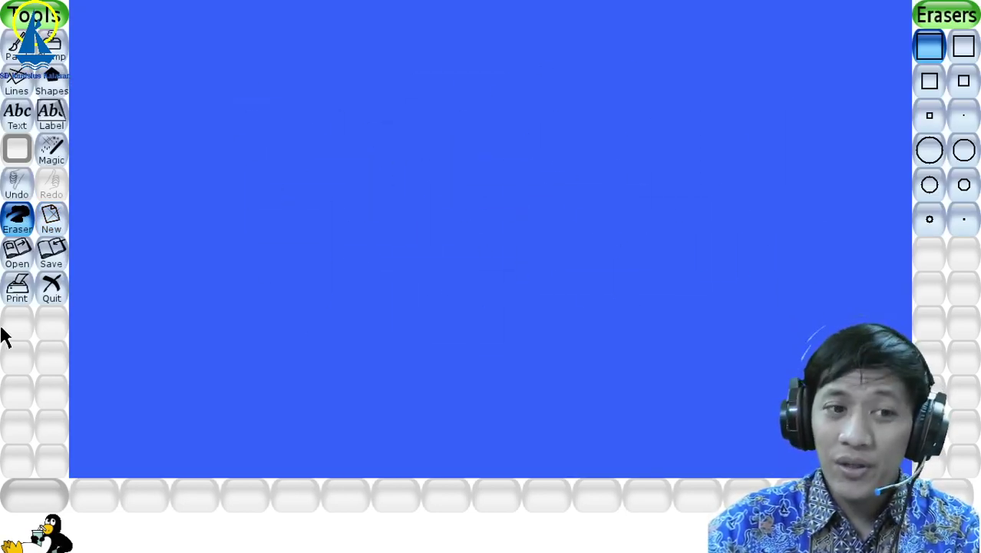
Step: Start a new drawing from the airplane-and-cloud colouring template, without saving the blue picture
{"action": "left_click", "coordinate": [51, 218]}
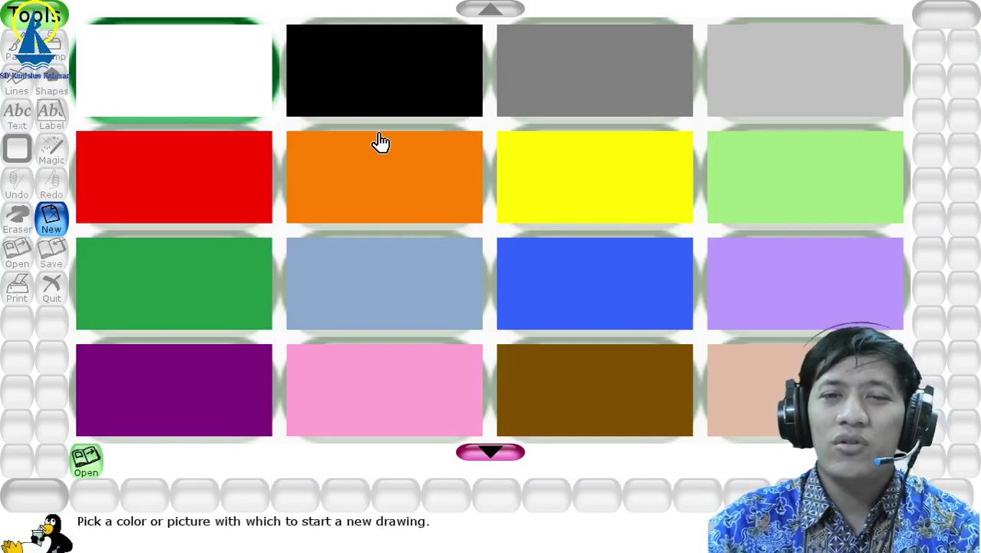
{"action": "scroll", "coordinate": [435, 122], "scroll_direction": "down", "scroll_amount": 1}
{"action": "scroll", "coordinate": [435, 123], "scroll_direction": "down", "scroll_amount": 4}
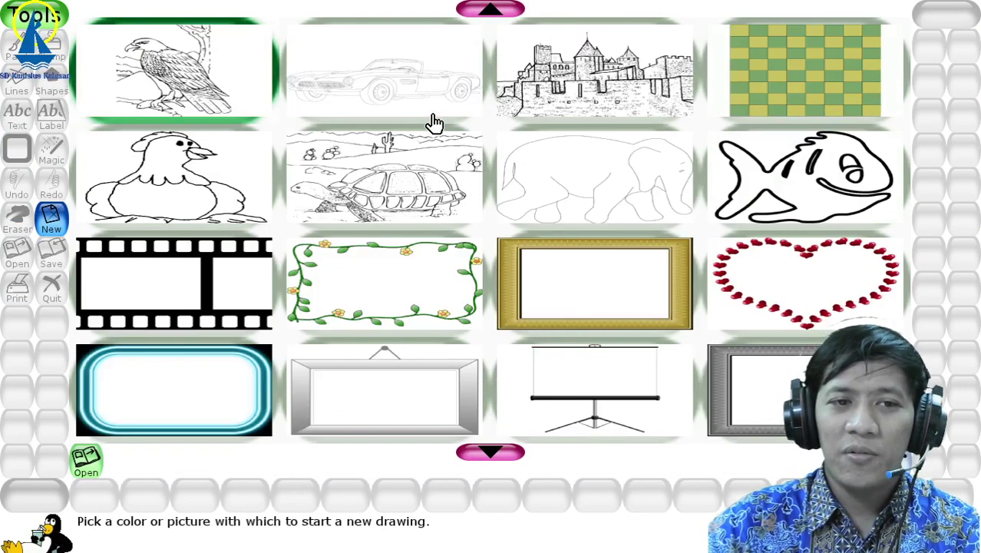
{"action": "scroll", "coordinate": [434, 123], "scroll_direction": "up", "scroll_amount": 1}
{"action": "scroll", "coordinate": [435, 123], "scroll_direction": "down", "scroll_amount": 5}
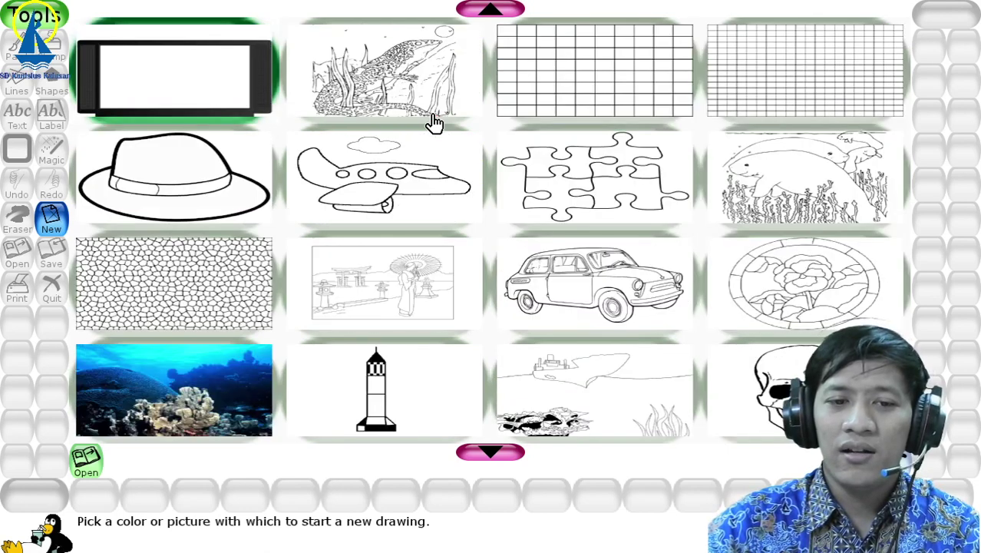
{"action": "left_click", "coordinate": [396, 172]}
{"action": "left_click", "coordinate": [352, 292]}
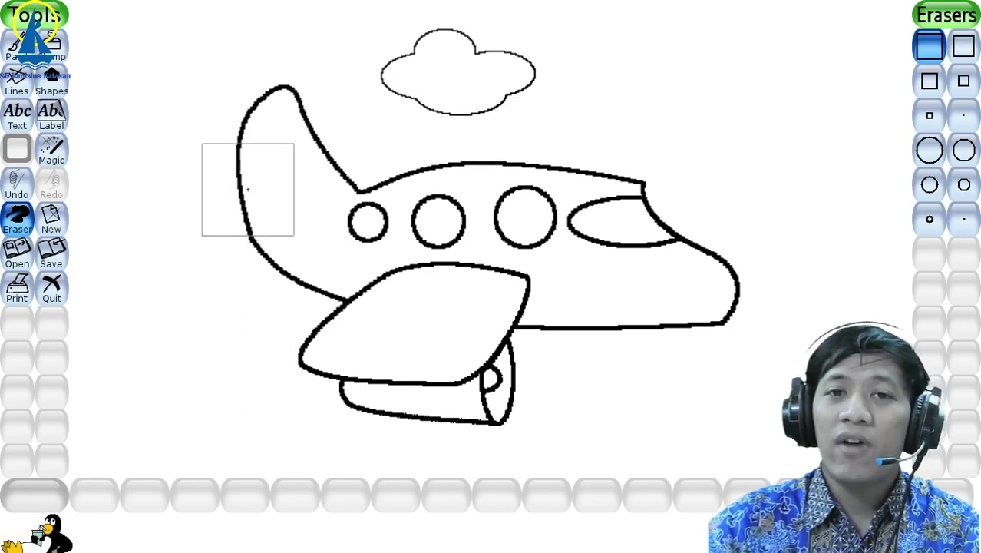
Step: Choose the Fill effect of the Magic tool for colouring the airplane drawing
{"action": "left_click", "coordinate": [60, 163]}
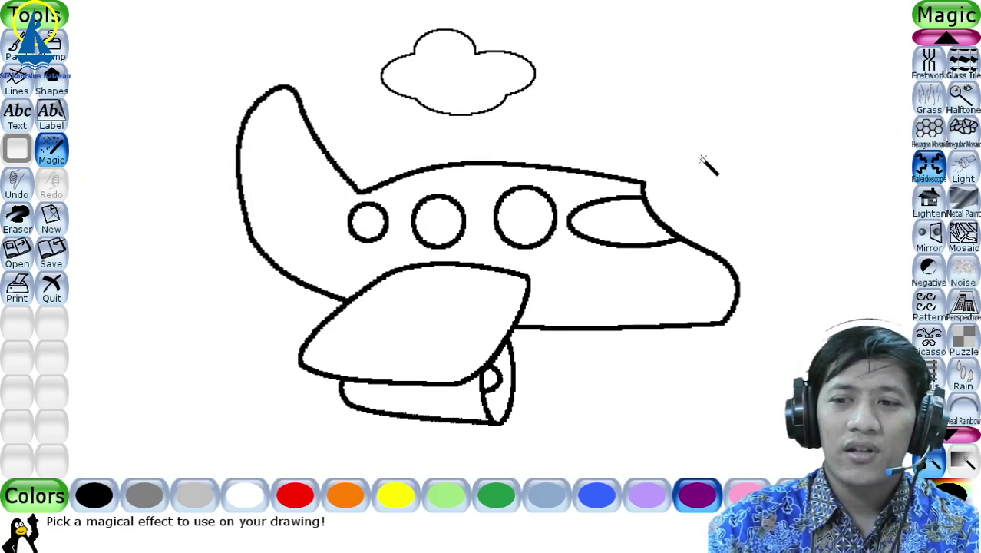
{"action": "scroll", "coordinate": [945, 191], "scroll_direction": "down", "scroll_amount": 3}
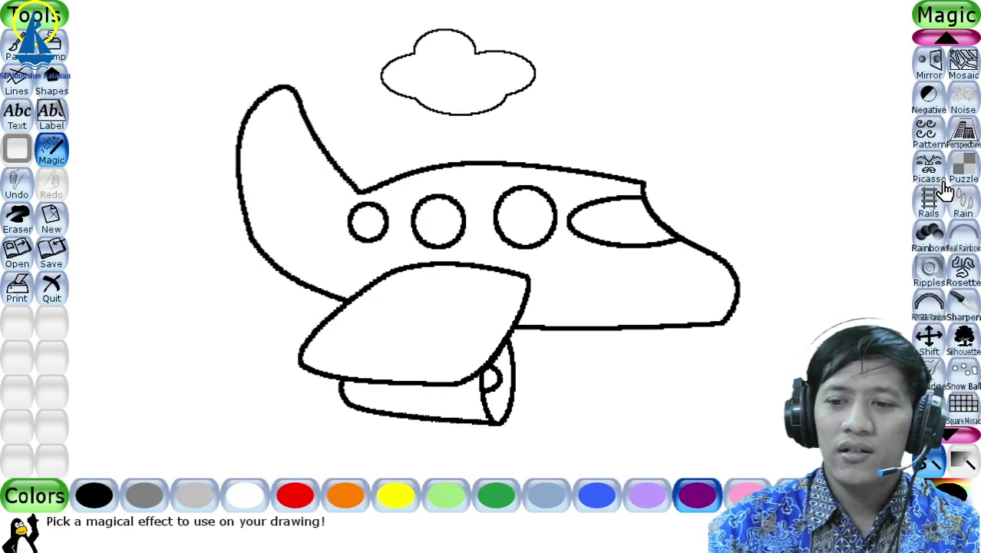
{"action": "scroll", "coordinate": [946, 190], "scroll_direction": "up", "scroll_amount": 3}
{"action": "scroll", "coordinate": [945, 190], "scroll_direction": "up", "scroll_amount": 8}
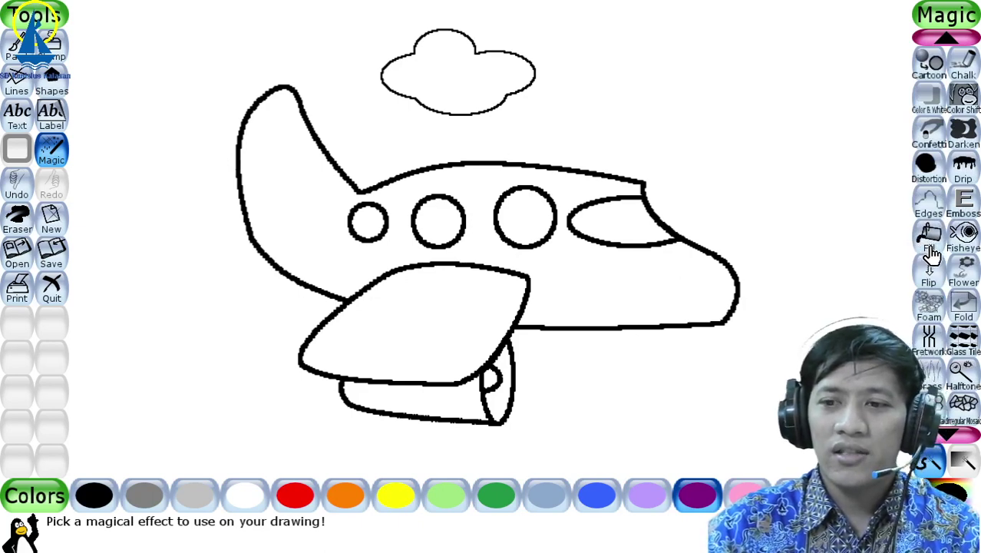
{"action": "left_click", "coordinate": [929, 253]}
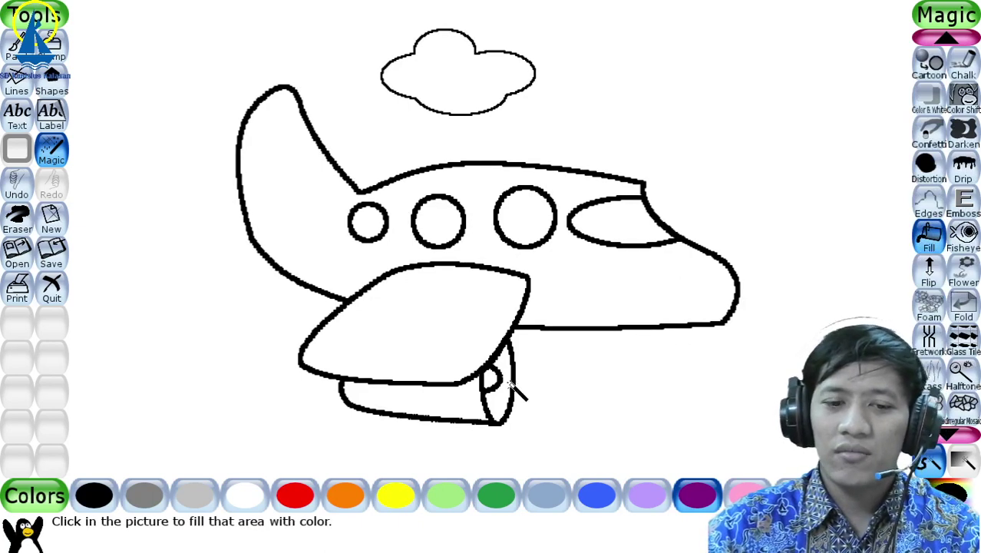
Step: Fill the airplane's wing, fuselage and engine body with red
{"action": "left_click", "coordinate": [292, 497]}
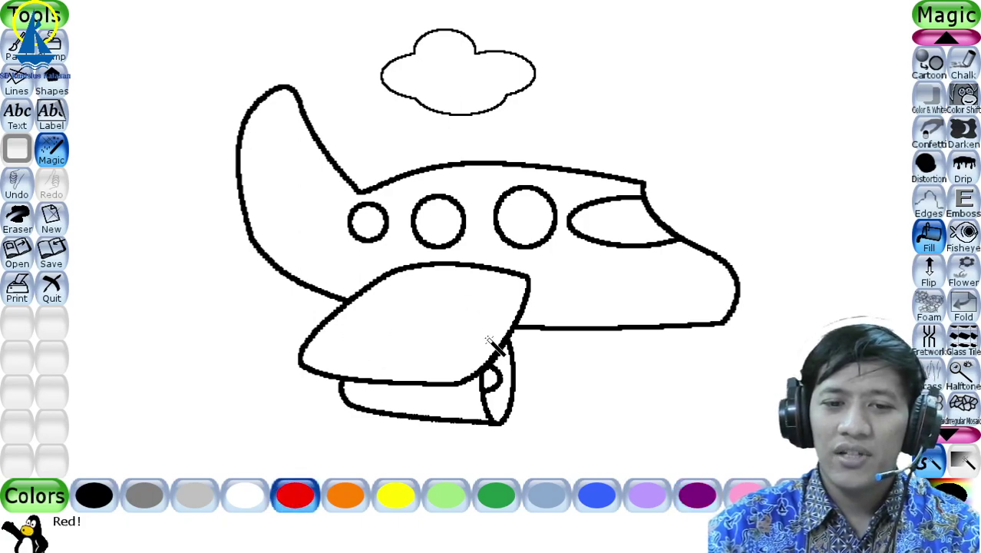
{"action": "left_click", "coordinate": [442, 338]}
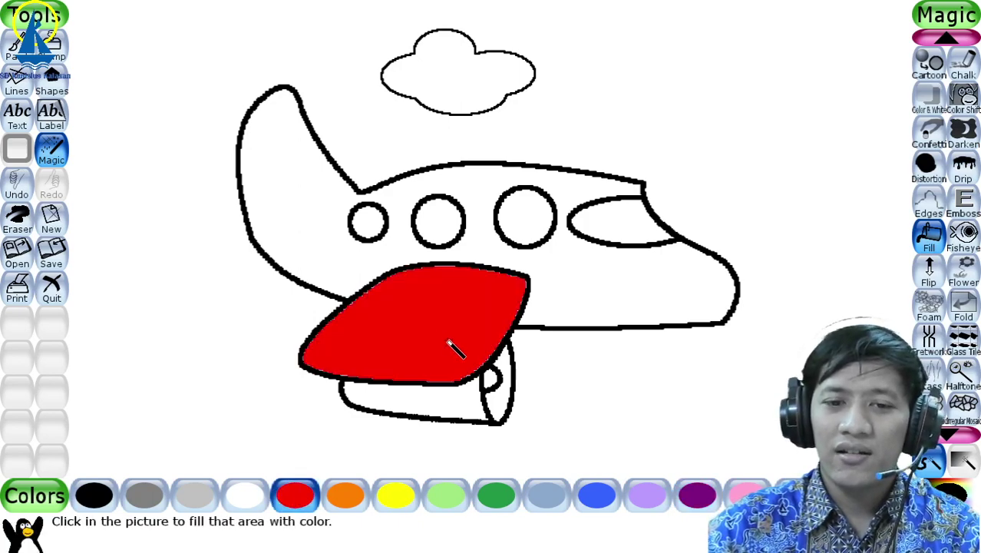
{"action": "left_click", "coordinate": [559, 187]}
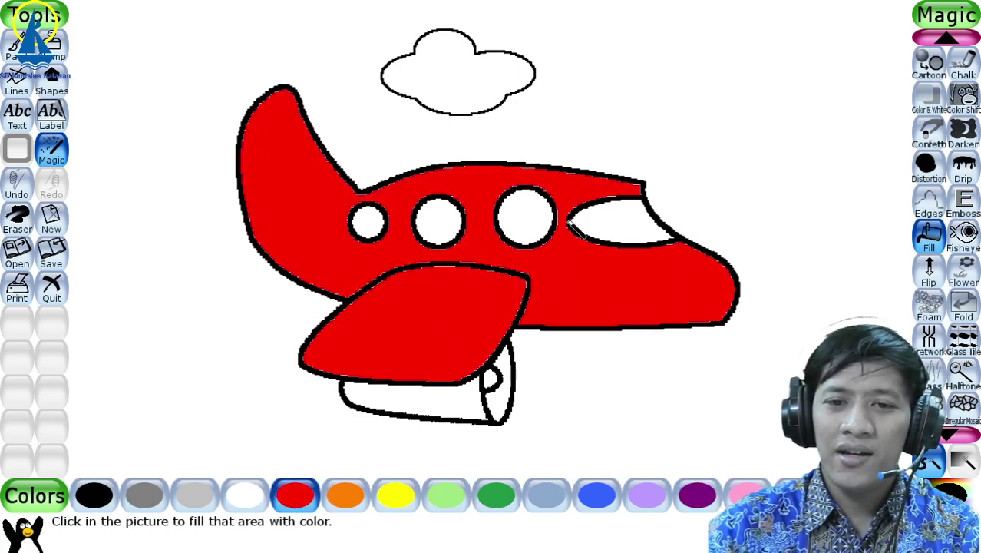
{"action": "left_click", "coordinate": [452, 407]}
Step: Fill the cloud with blue and the cockpit window with pink
{"action": "left_click", "coordinate": [596, 495]}
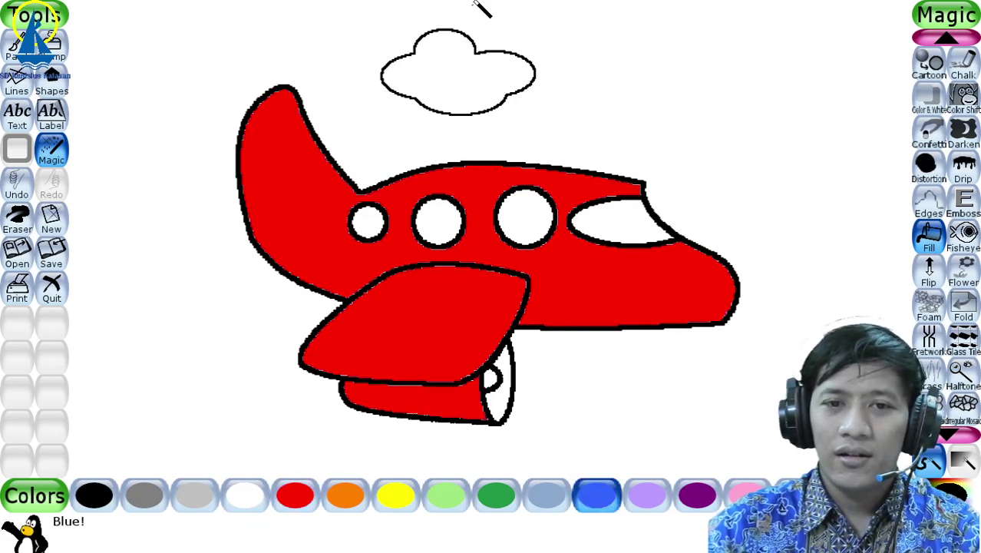
{"action": "left_click", "coordinate": [443, 62]}
{"action": "left_click", "coordinate": [746, 495]}
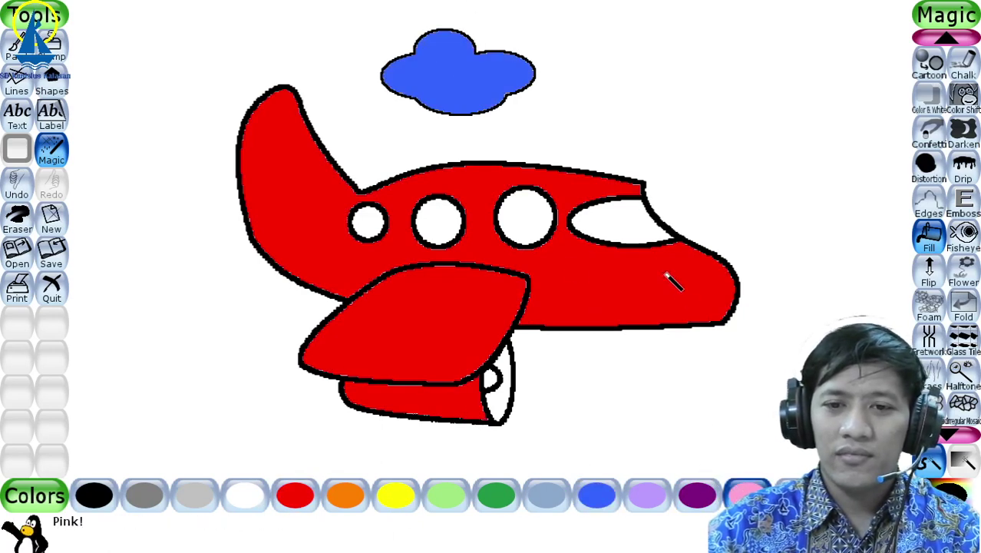
{"action": "left_click", "coordinate": [620, 226]}
Step: Fill the front and rear round windows and the engine opening with blue, and the middle round window with dark green
{"action": "left_click", "coordinate": [598, 496]}
{"action": "left_click", "coordinate": [530, 227]}
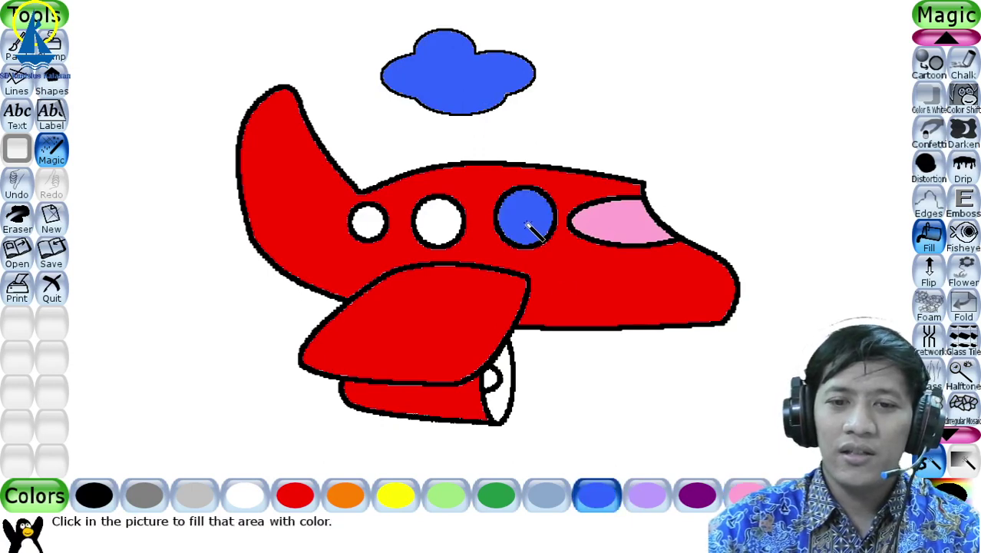
{"action": "left_click", "coordinate": [372, 223]}
{"action": "left_click", "coordinate": [507, 393]}
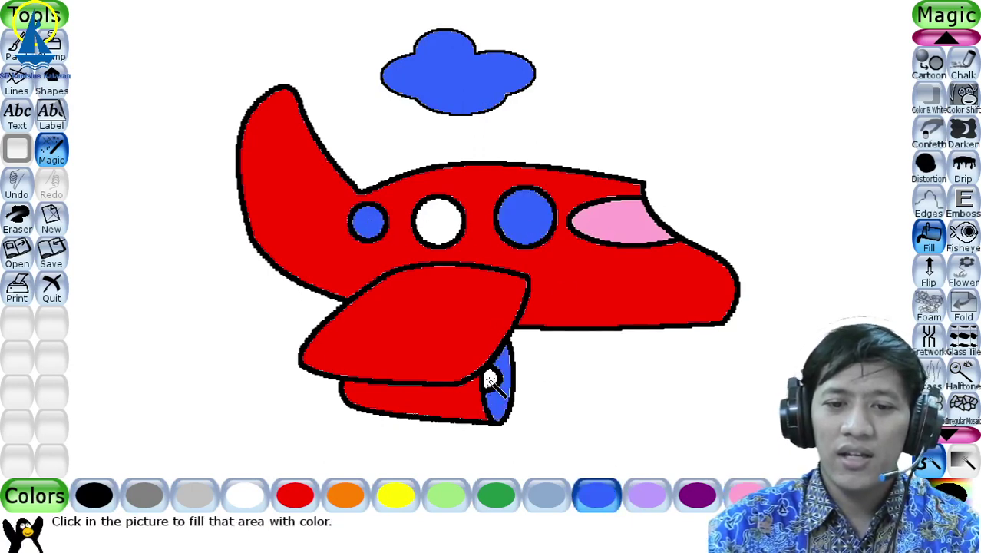
{"action": "left_click", "coordinate": [497, 496]}
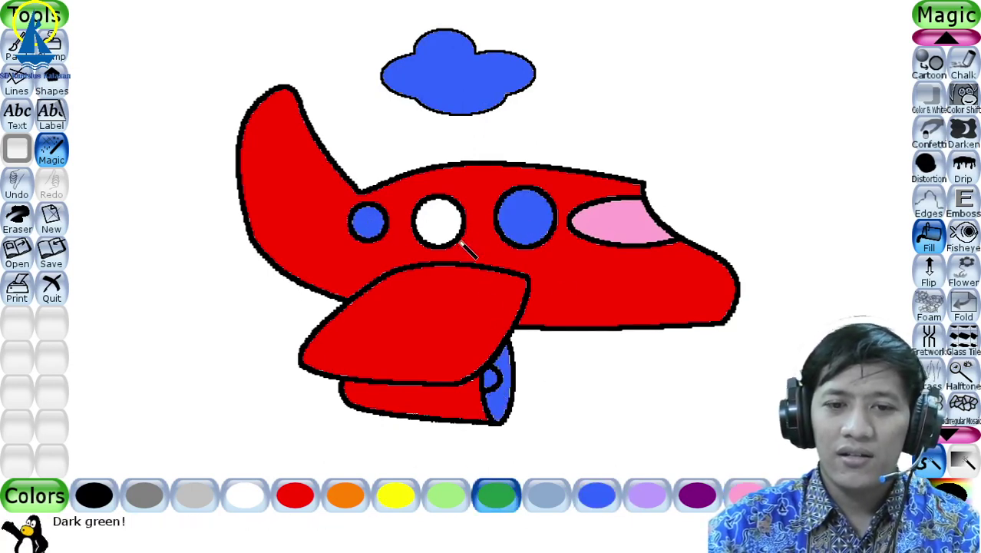
{"action": "left_click", "coordinate": [445, 230]}
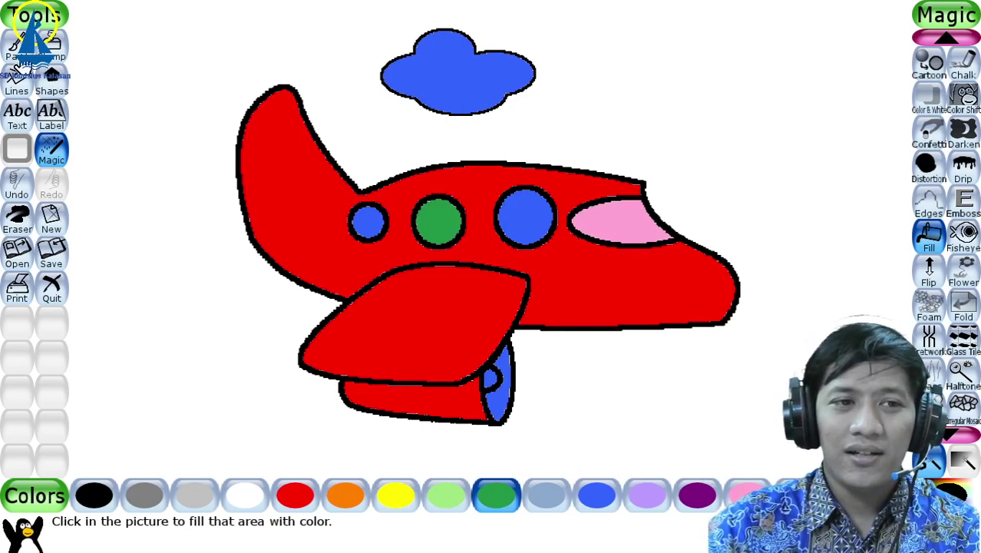
Step: Undo all the colour fills until the airplane and cloud are plain outlines again
{"action": "left_click", "coordinate": [21, 192]}
{"action": "left_click", "coordinate": [21, 192]}
{"action": "left_click", "coordinate": [21, 191]}
{"action": "left_click", "coordinate": [21, 192]}
{"action": "left_click", "coordinate": [22, 192]}
{"action": "left_click", "coordinate": [22, 191]}
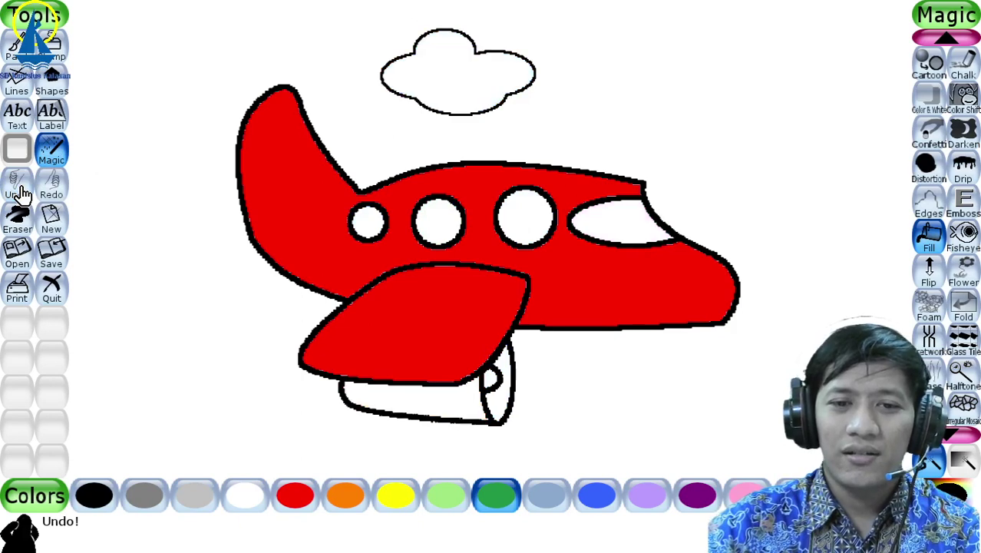
{"action": "left_click", "coordinate": [21, 192]}
{"action": "left_click", "coordinate": [22, 192]}
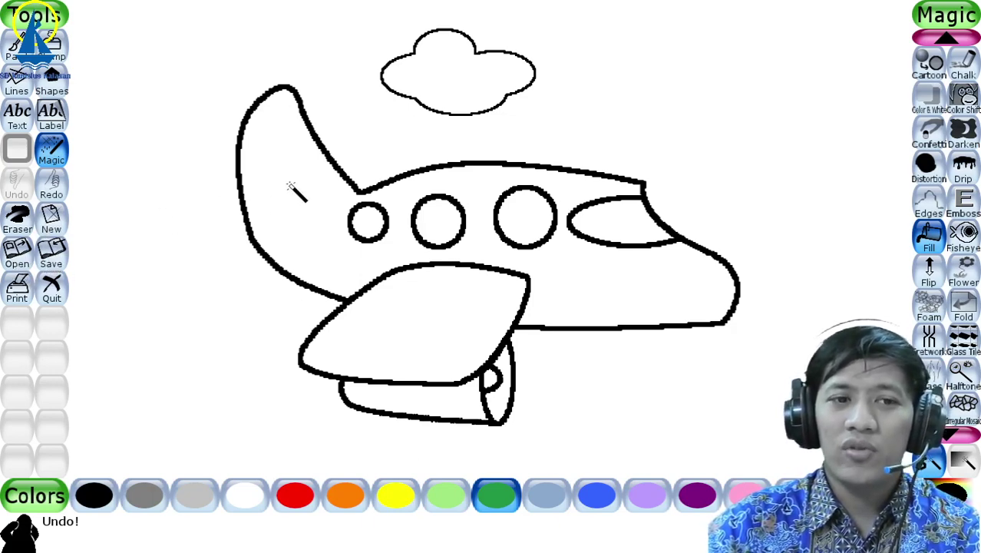
Step: Fill the airplane's fuselage, wing and engine body and the cloud with dark green
{"action": "left_click", "coordinate": [320, 194]}
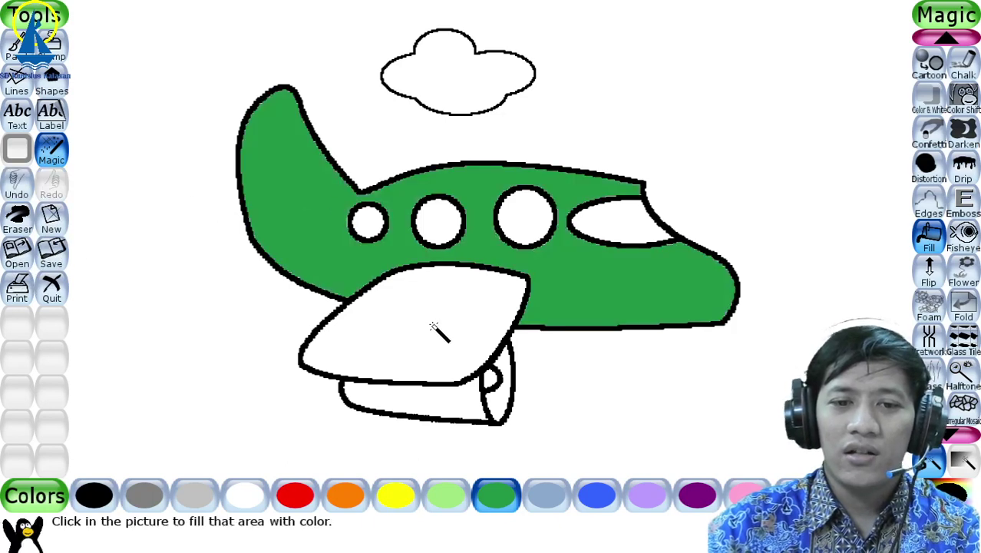
{"action": "left_click", "coordinate": [453, 370]}
{"action": "left_click", "coordinate": [460, 405]}
{"action": "left_click", "coordinate": [452, 83]}
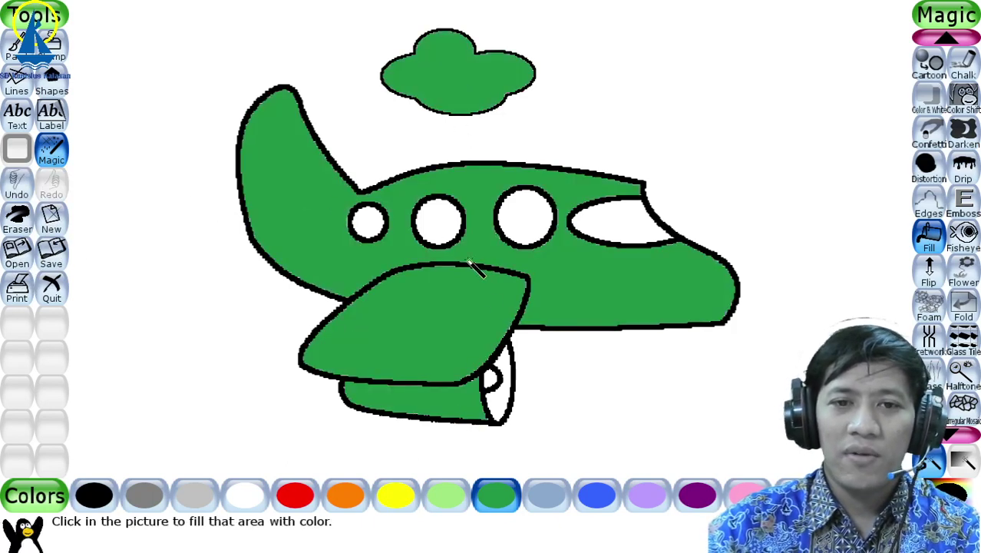
Step: Save the green airplane picture and start a new drawing with a white background
{"action": "left_click", "coordinate": [54, 265]}
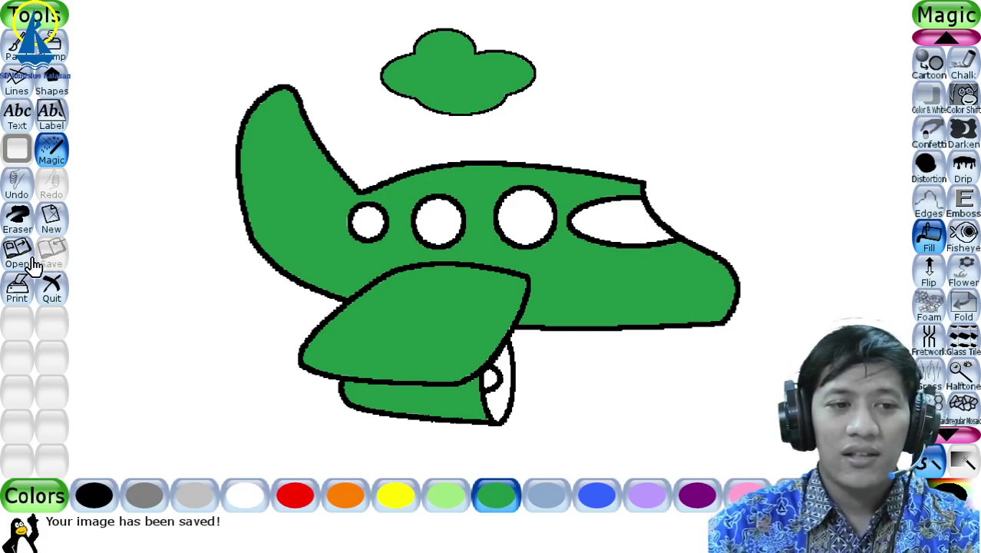
{"action": "left_click", "coordinate": [52, 221]}
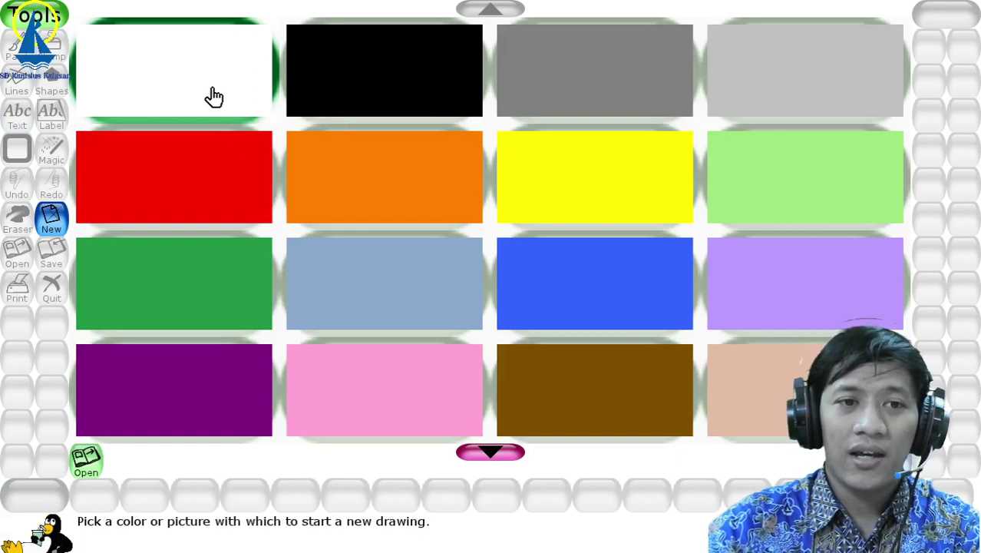
{"action": "left_click", "coordinate": [214, 97]}
Step: Browse the saved pictures and reopen the green airplane drawing
{"action": "left_click", "coordinate": [15, 261]}
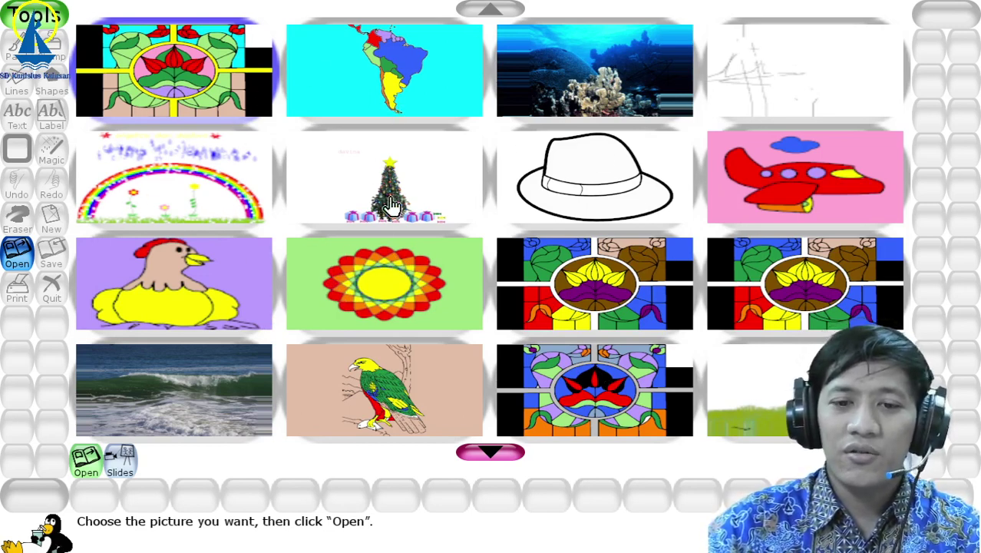
{"action": "scroll", "coordinate": [426, 240], "scroll_direction": "down", "scroll_amount": 1}
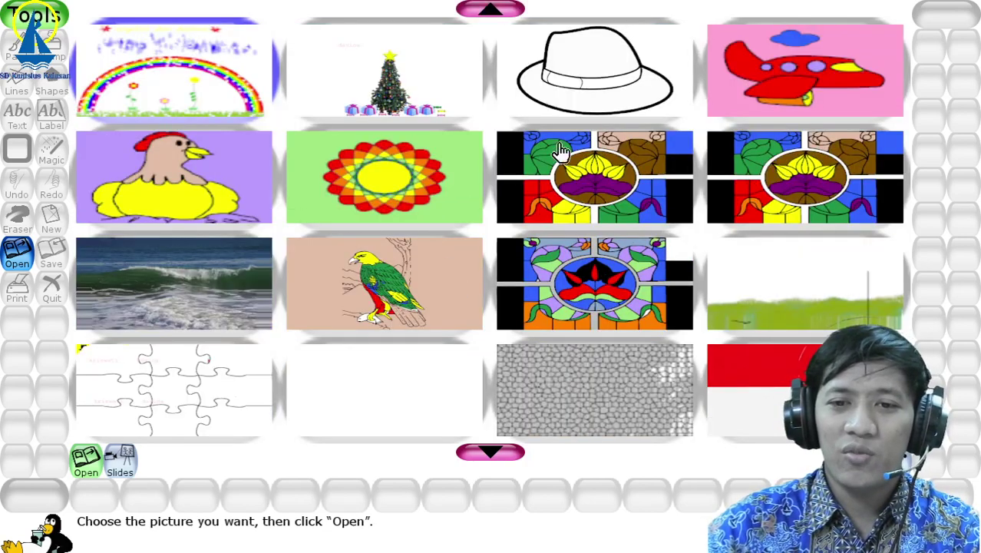
{"action": "scroll", "coordinate": [438, 215], "scroll_direction": "down", "scroll_amount": 15}
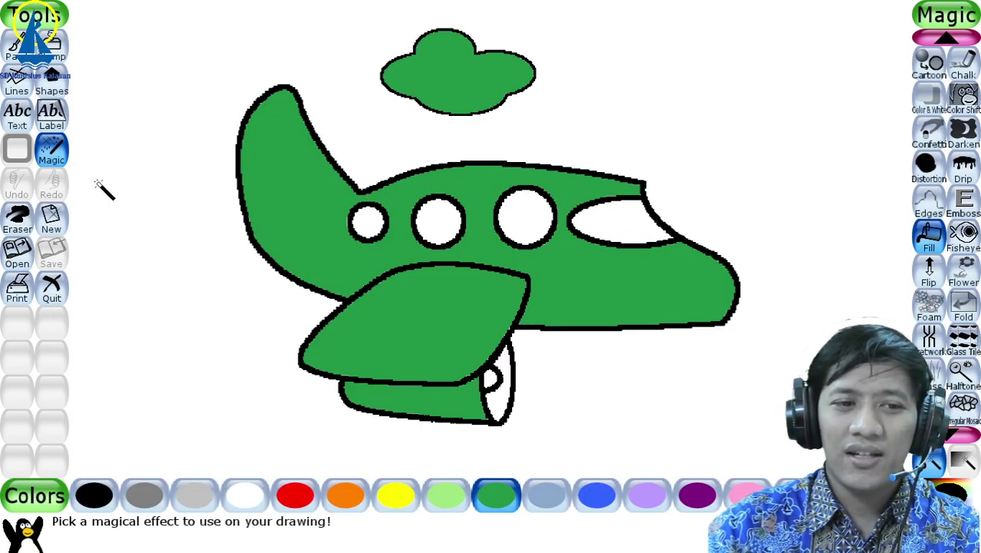
Step: Start another new drawing with a white background
{"action": "left_click", "coordinate": [57, 225]}
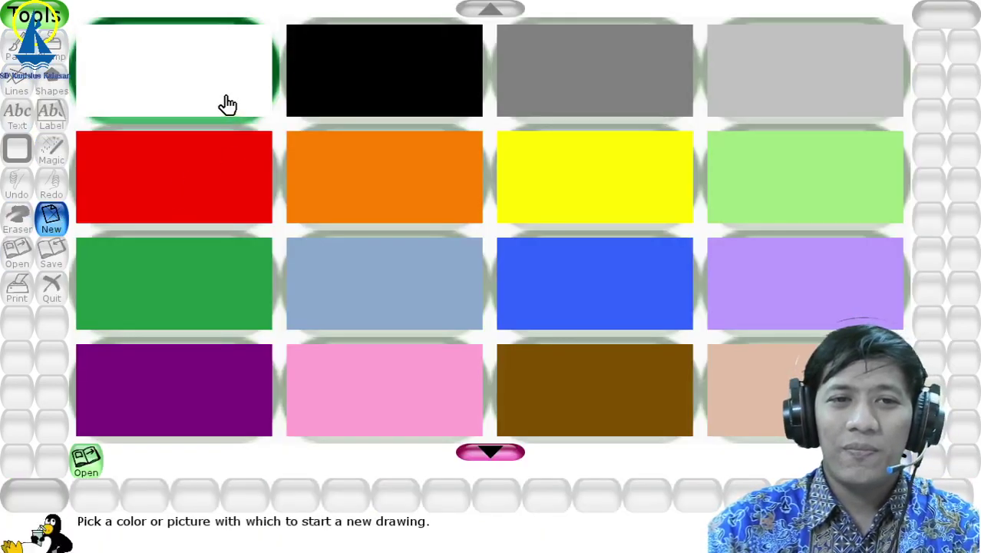
{"action": "left_click", "coordinate": [228, 103]}
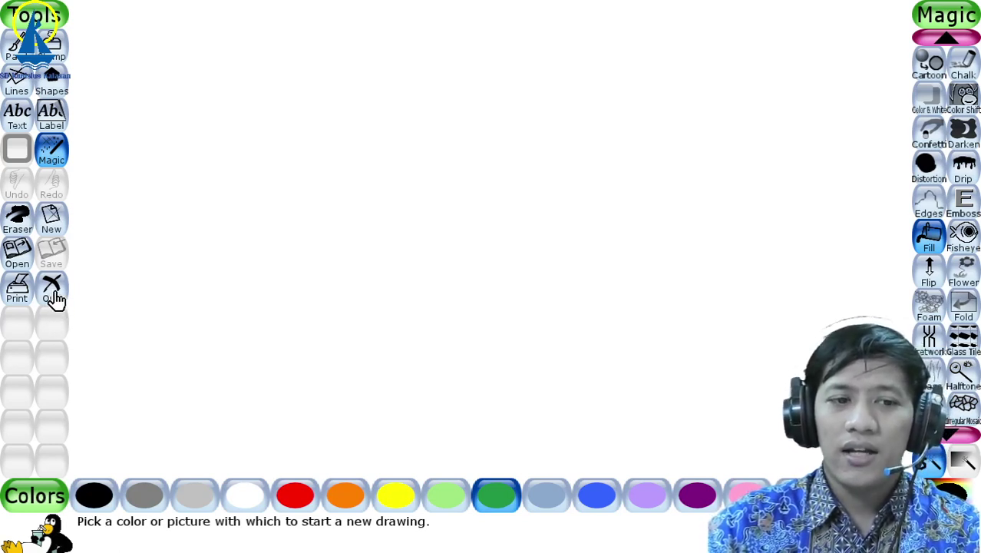
Step: Quit the program and confirm being done
{"action": "left_click", "coordinate": [54, 295]}
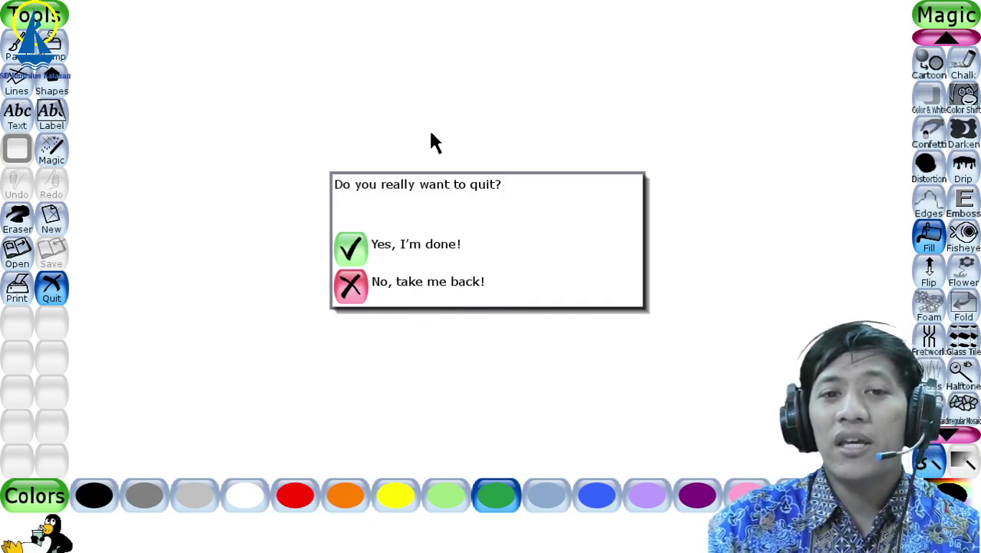
{"action": "left_click", "coordinate": [355, 253]}
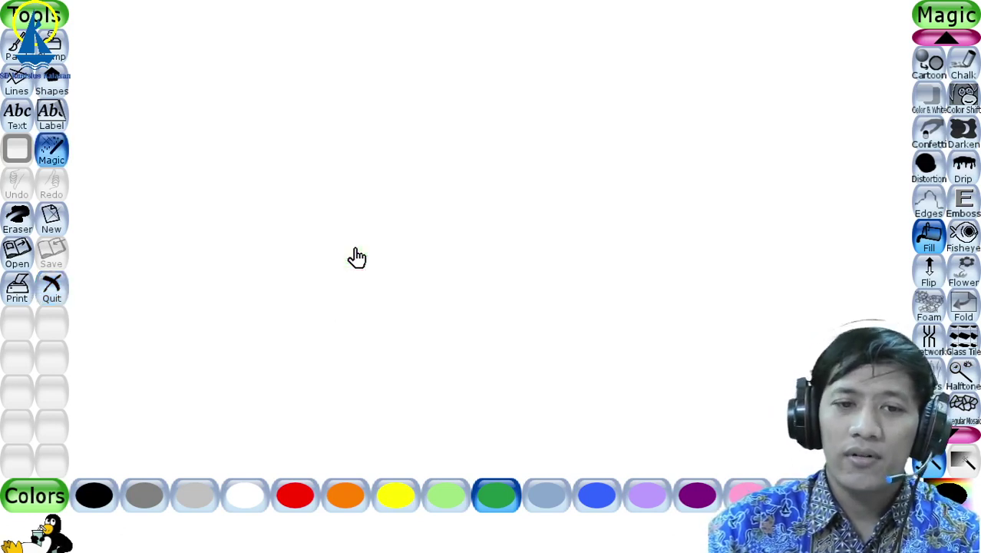